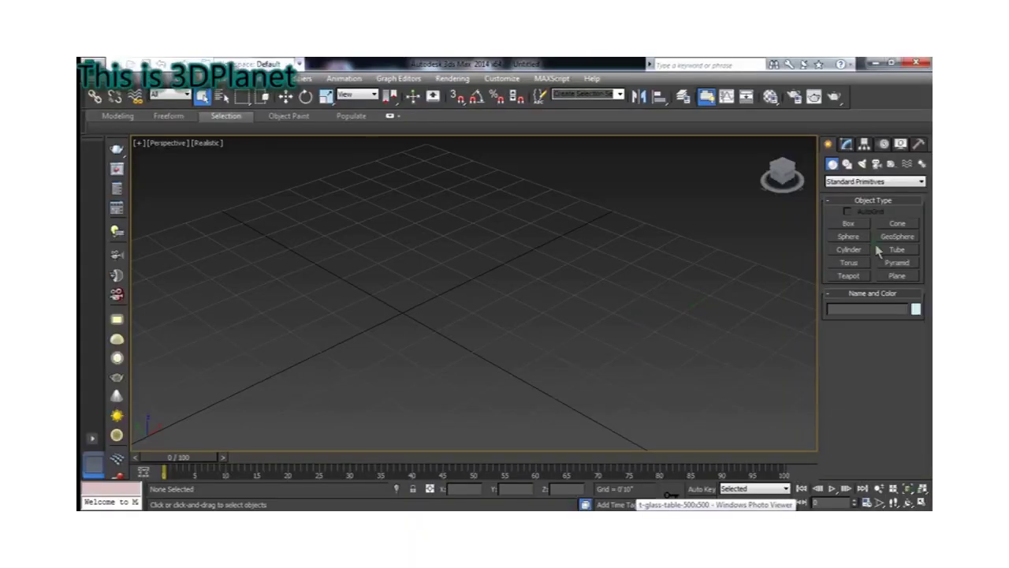
Draw a tall, thin Box001 primitive on the Perspective grid and open its Modify parameters
left_click(858, 228)
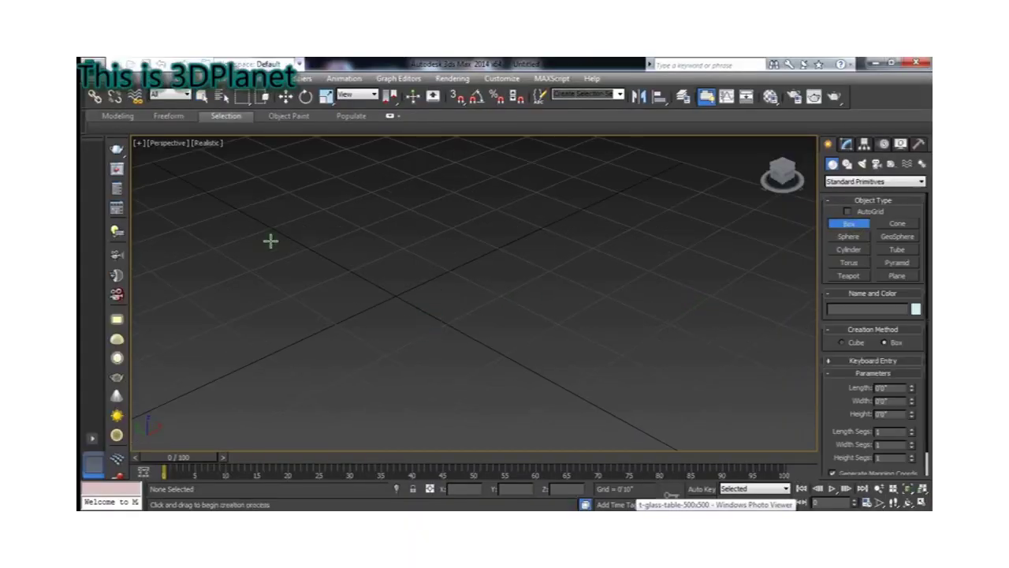
mouse_move(339, 265)
left_mouse_down()
mouse_move(480, 356)
mouse_move(508, 353)
left_mouse_up()
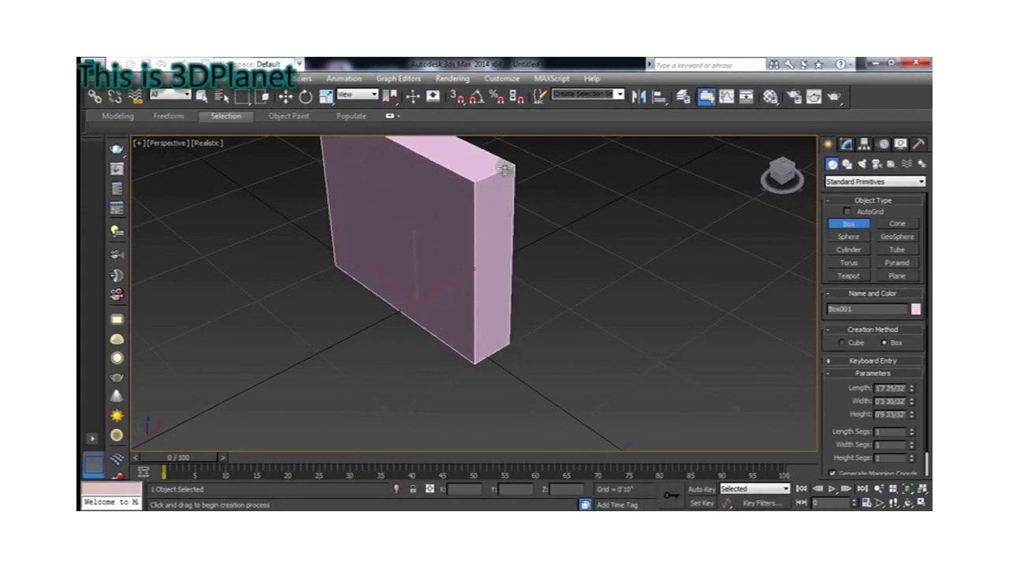
left_click(522, 280)
right_click(522, 279)
scroll(528, 284, "down", 3)
middle_click_drag(540, 288, 690, 222, "alt")
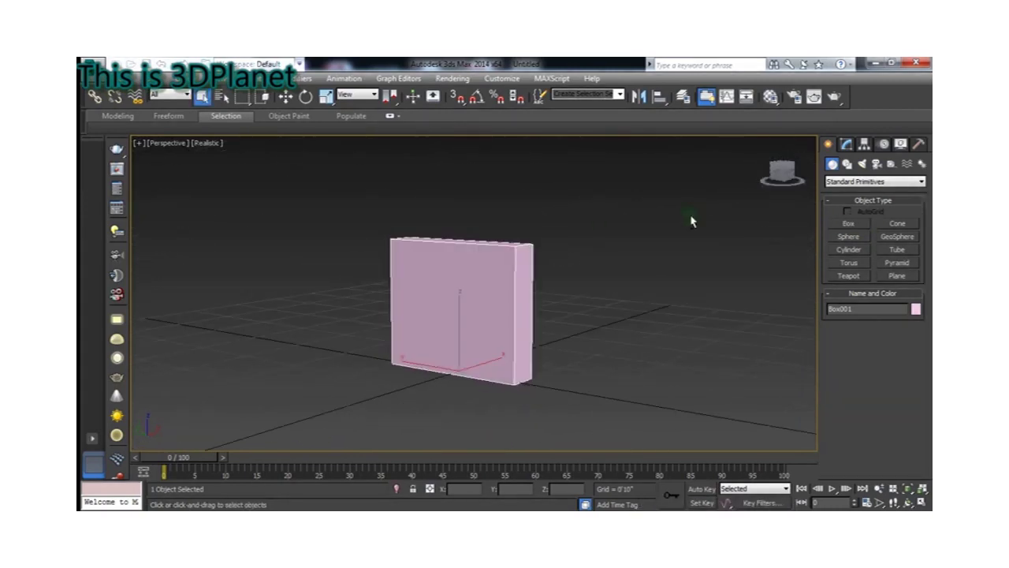
left_click(846, 146)
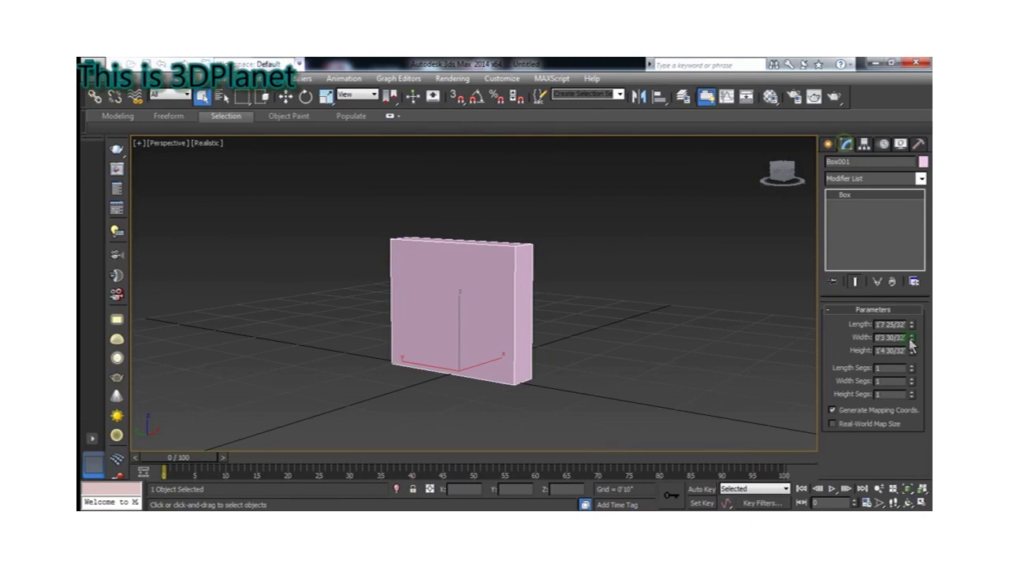
Give the box 50 height segments and a height of 2'0"
left_click_drag(912, 345, 913, 339)
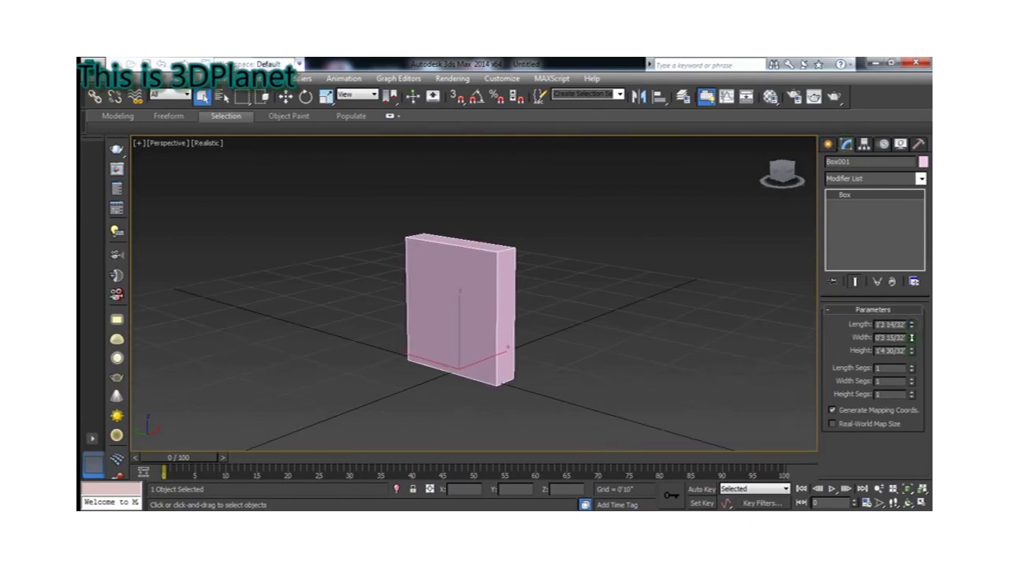
mouse_move(461, 237)
middle_mouse_down("alt")
mouse_move(449, 262)
mouse_move(541, 241)
middle_mouse_up("alt")
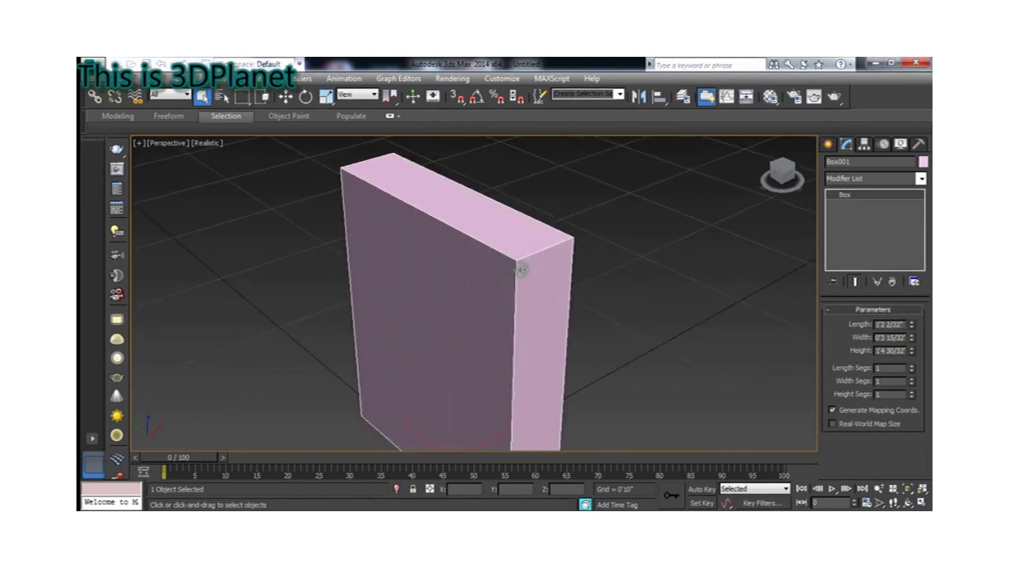
scroll(541, 242, "down", 5)
middle_click_drag(790, 368, 520, 263, "alt")
scroll(521, 263, "up", 3)
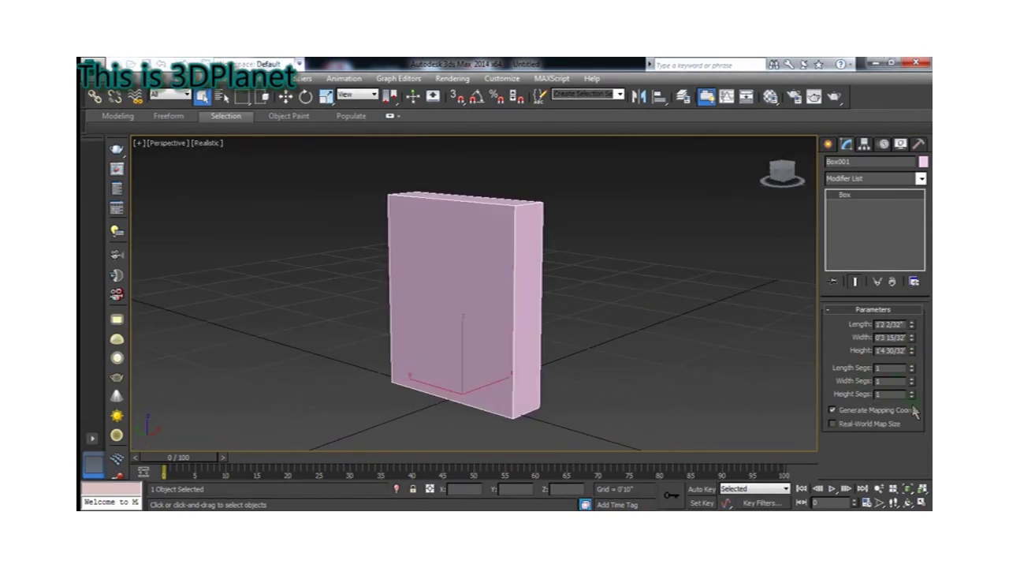
type("0")
key("Return")
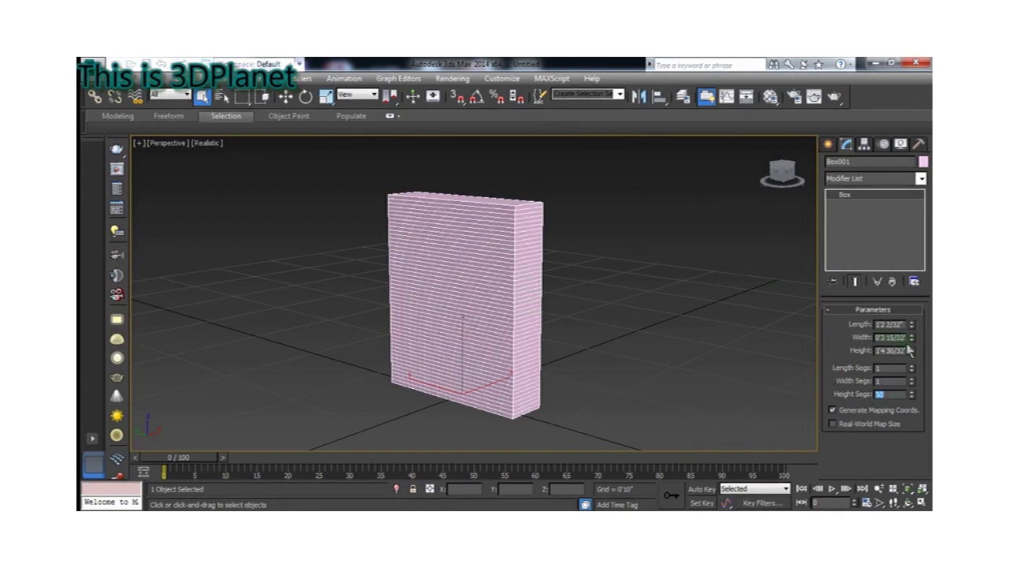
left_click_drag(912, 356, 913, 326)
type("2'")
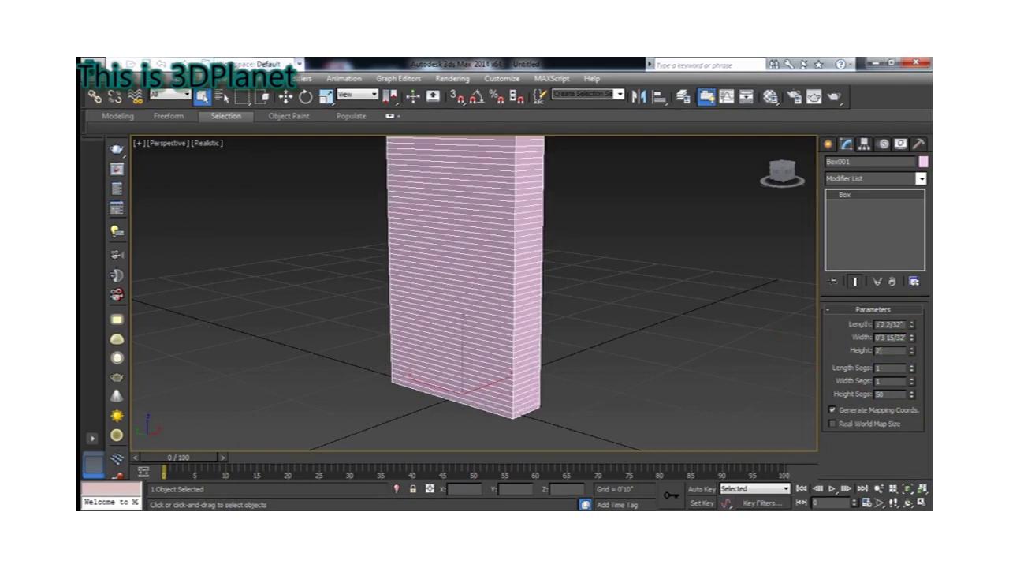
key("Return")
Narrow the box width to 0'2 19/32" and shorten its length to 0'7 21/32"
middle_click_drag(578, 285, 570, 307, "alt")
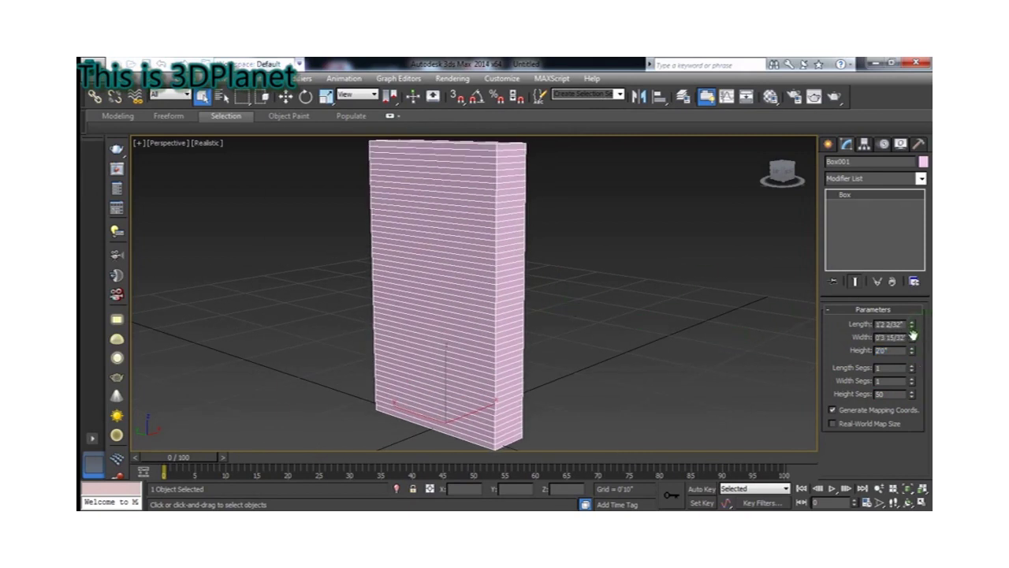
left_click_drag(913, 329, 912, 355)
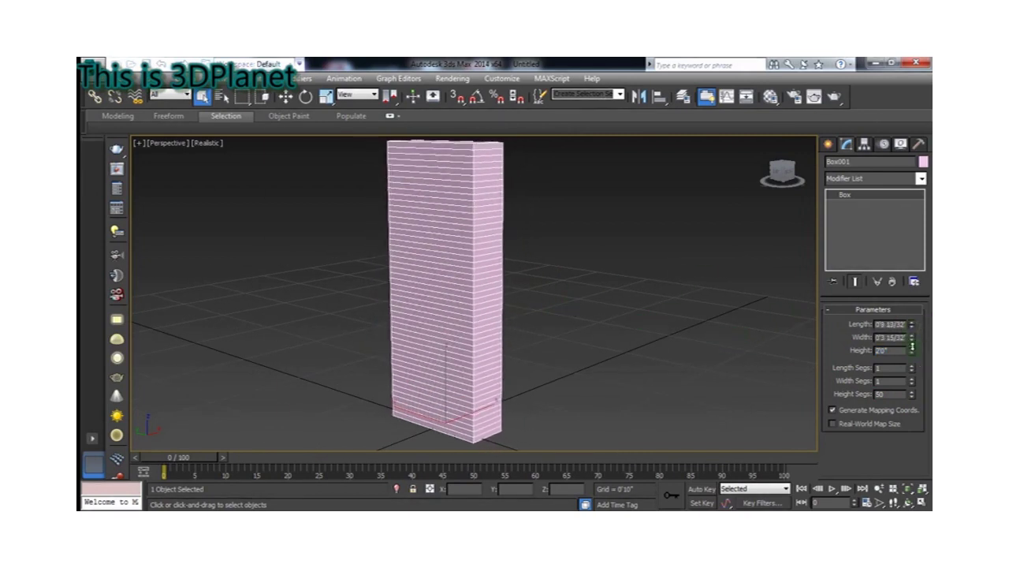
mouse_move(662, 293)
middle_mouse_down("alt")
mouse_move(573, 320)
mouse_move(681, 304)
mouse_move(655, 276)
mouse_move(570, 265)
mouse_move(785, 341)
middle_mouse_up("alt")
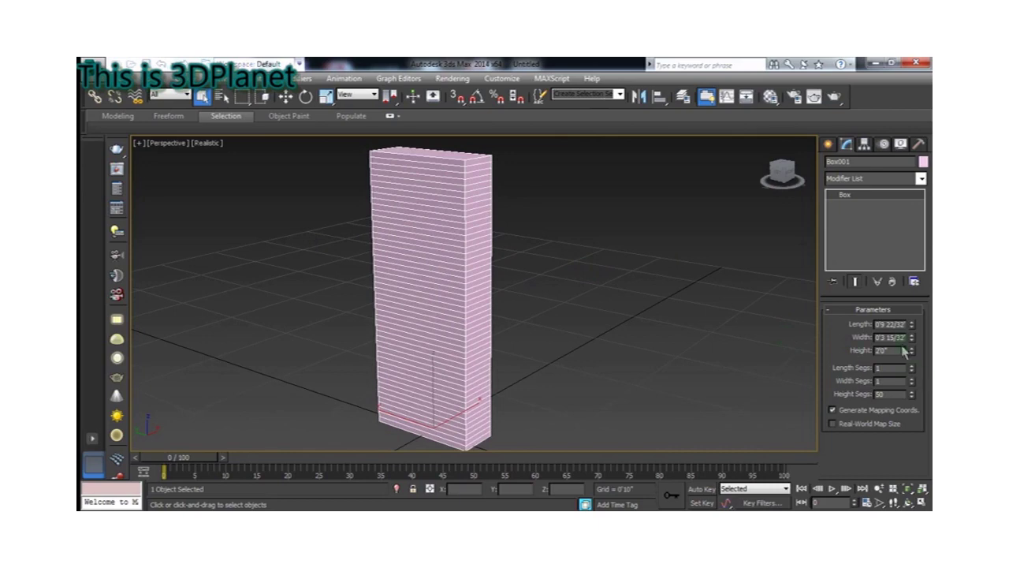
left_click_drag(913, 339, 913, 366)
mouse_move(649, 334)
middle_mouse_down("alt")
mouse_move(576, 323)
mouse_move(695, 310)
middle_mouse_up("alt")
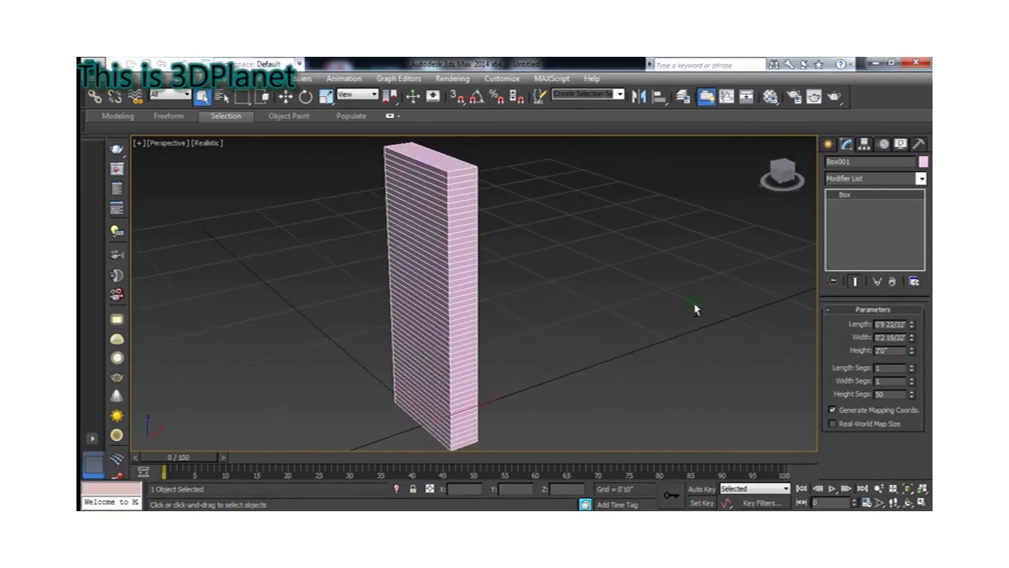
left_click_drag(914, 325, 913, 344)
mouse_move(574, 272)
middle_mouse_down("alt")
mouse_move(628, 242)
mouse_move(622, 261)
middle_mouse_up("alt")
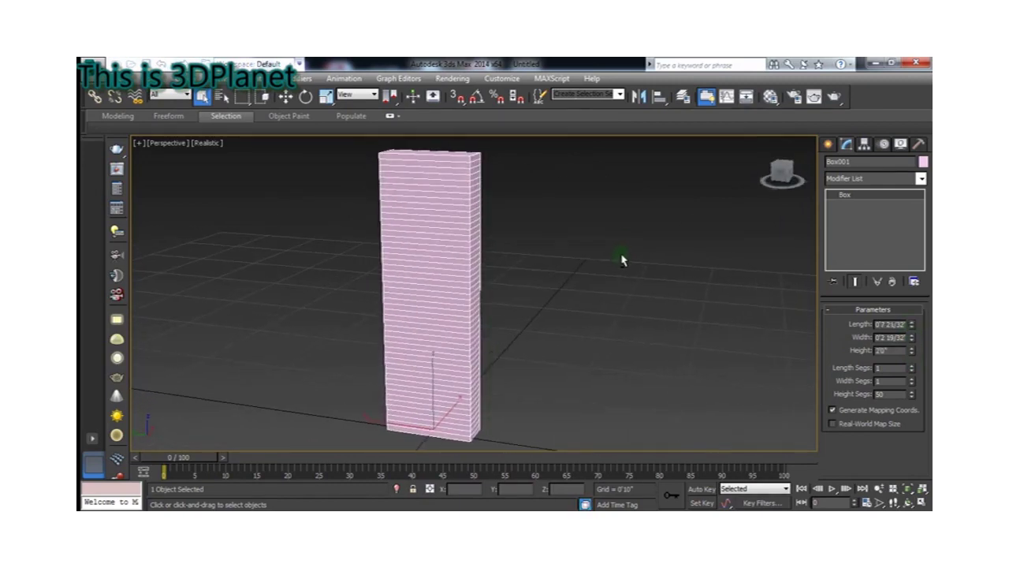
Lengthen the box to about 1'0 7/32" and thin its width to 0'2 7/32"
left_click_drag(913, 325, 912, 299)
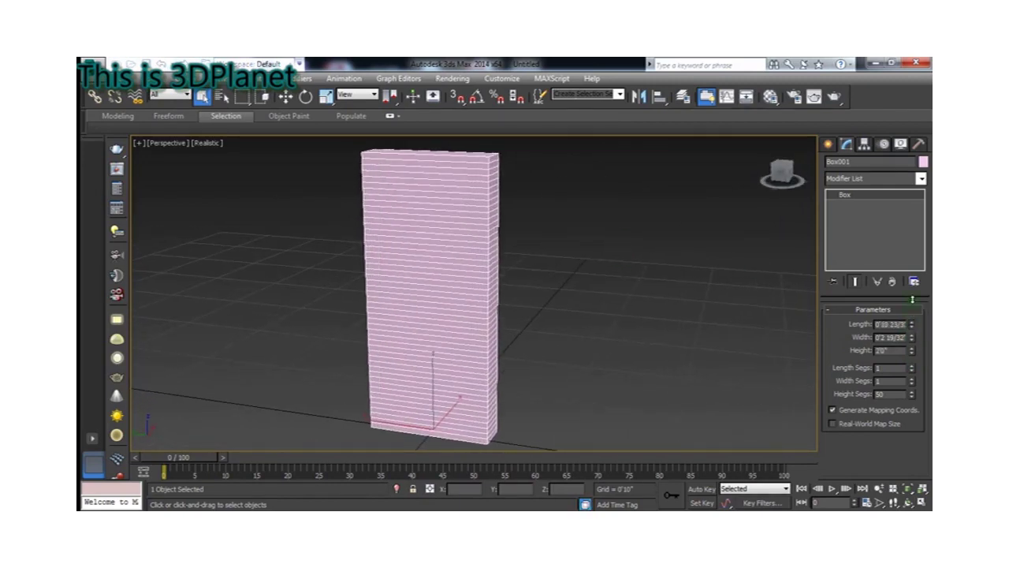
middle_click_drag(631, 276, 642, 287, "alt")
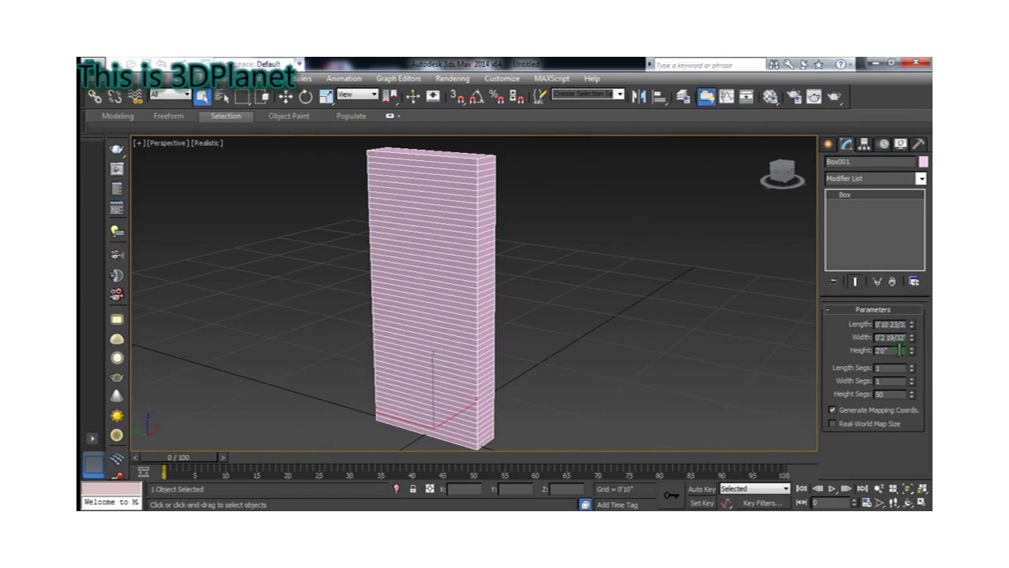
left_click_drag(910, 341, 908, 347)
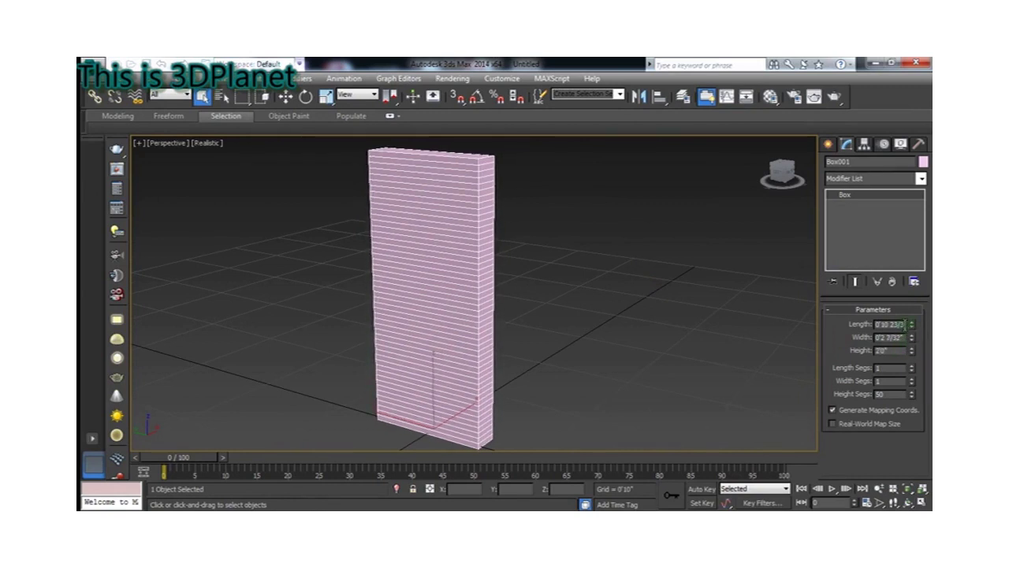
left_click_drag(912, 325, 913, 316)
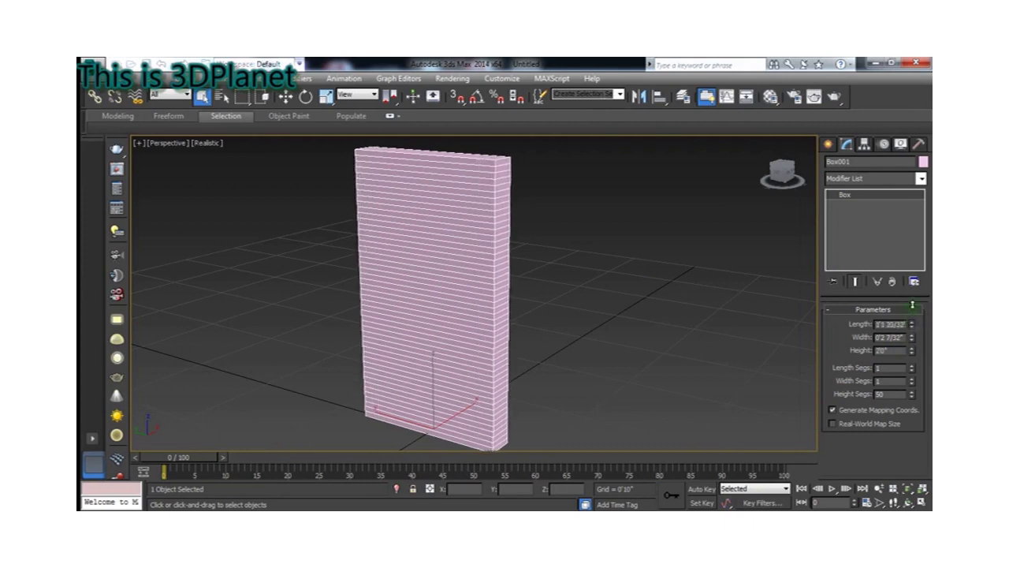
mouse_move(489, 269)
middle_mouse_down("alt")
mouse_move(599, 277)
mouse_move(534, 228)
mouse_move(812, 217)
middle_mouse_up("alt")
scroll(557, 249, "down", 3)
scroll(558, 249, "up", 3)
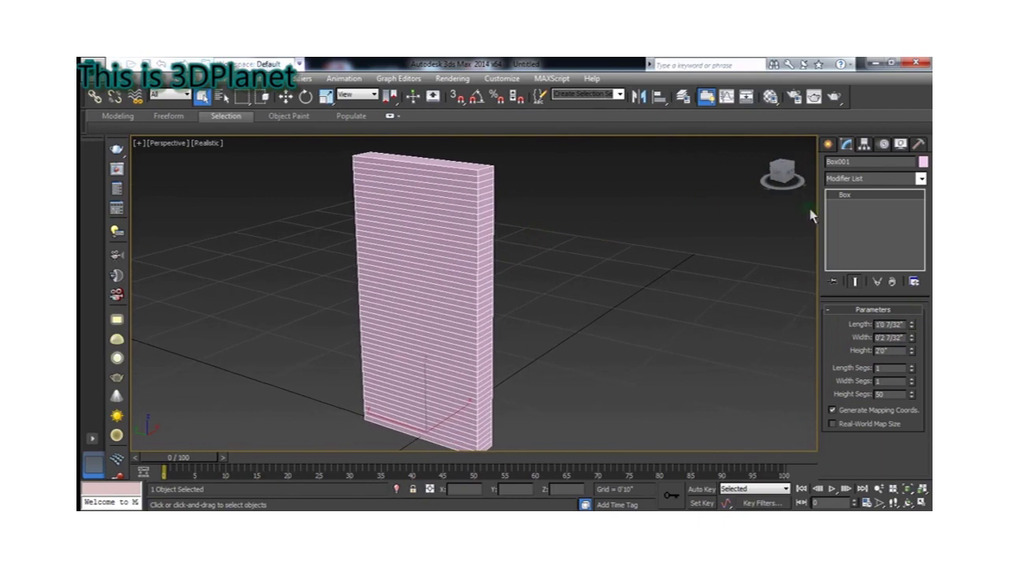
Add a Twist modifier to the slab
left_click(866, 182)
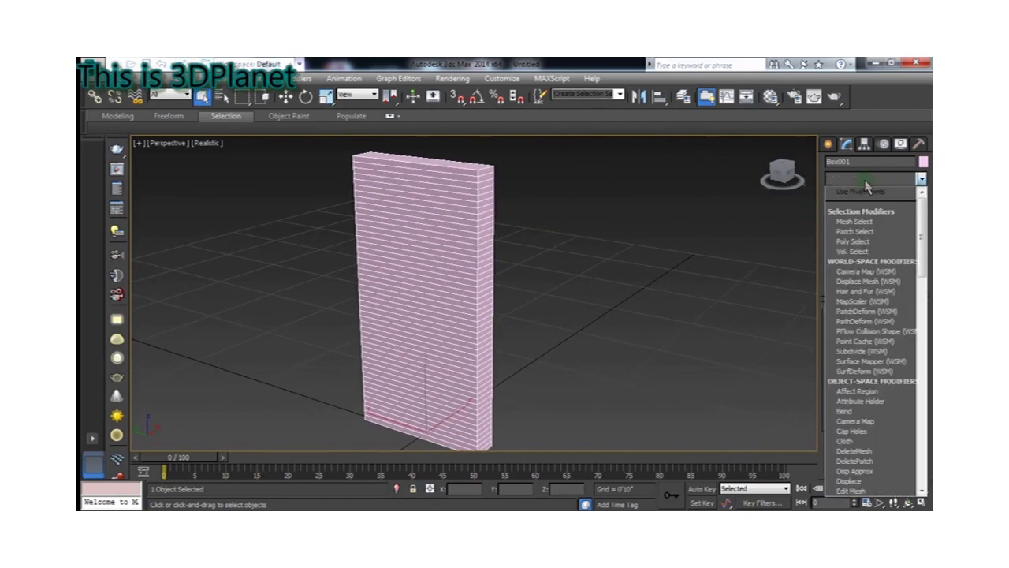
key("t")
left_click(860, 361)
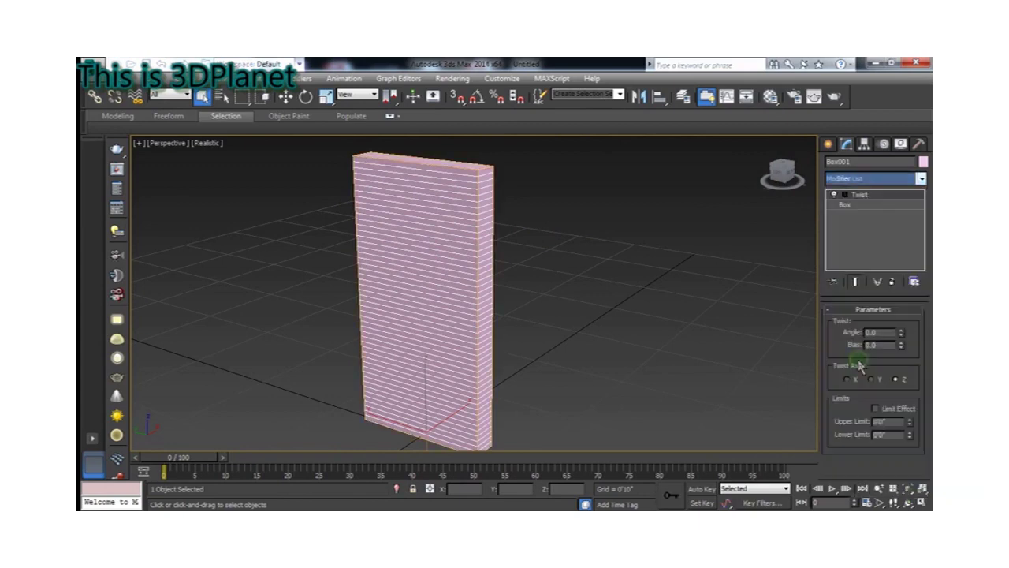
middle_click_drag(706, 331, 682, 317, "alt")
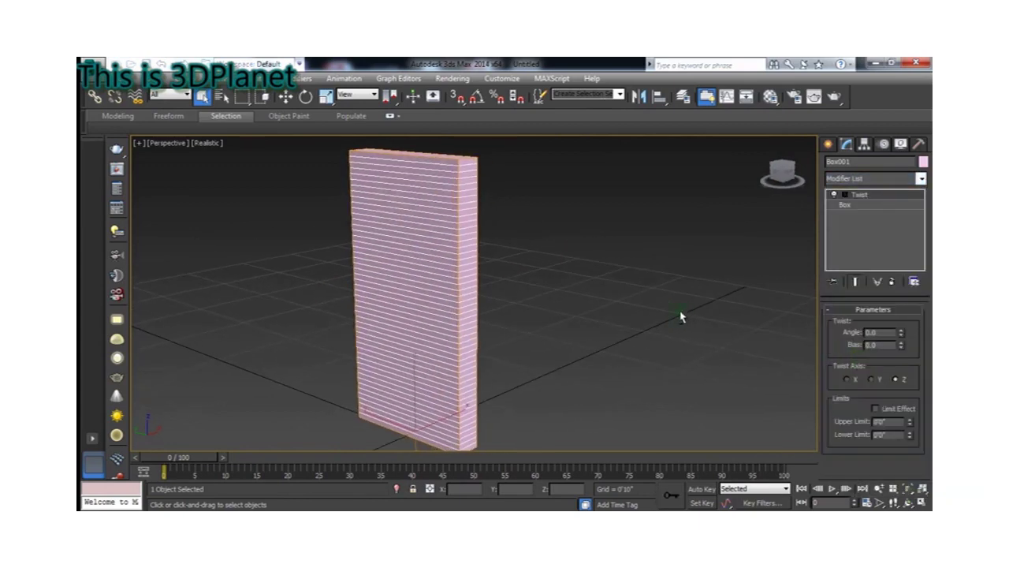
Set the twist bias to 1.0 and raise the angle step by step to about 346
left_click_drag(900, 335, 918, 240)
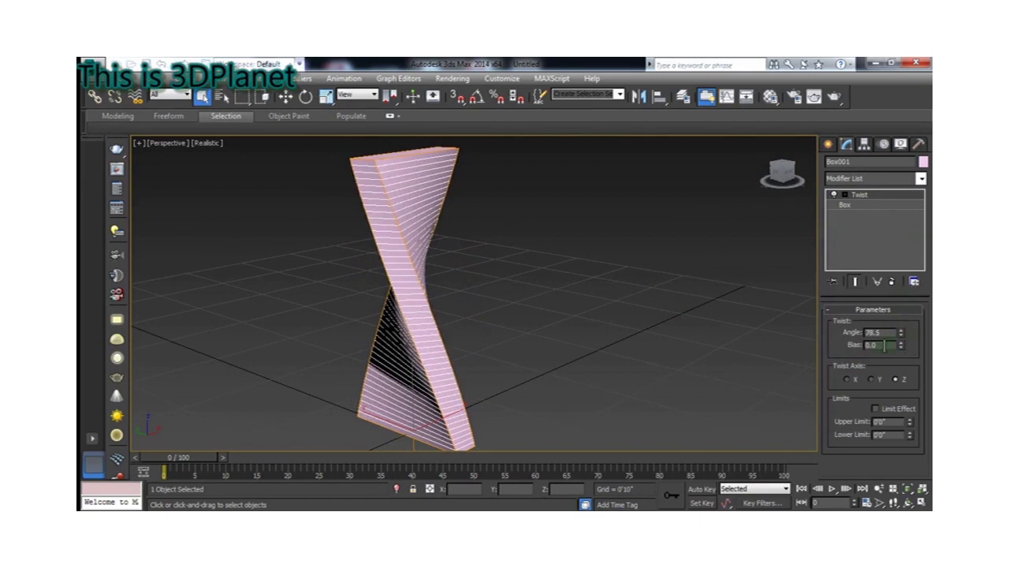
left_click_drag(901, 344, 914, 258)
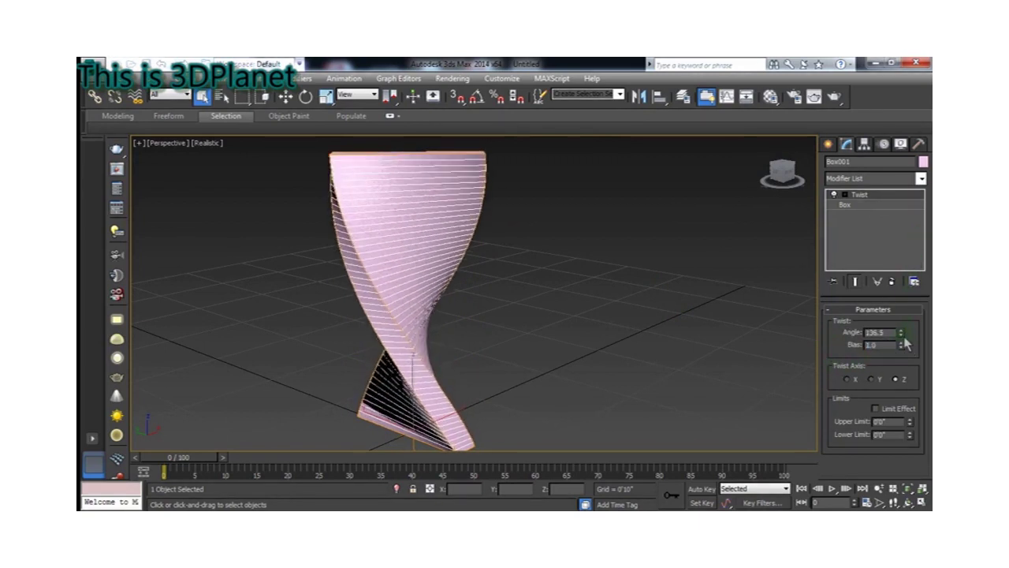
left_click_drag(902, 334, 917, 224)
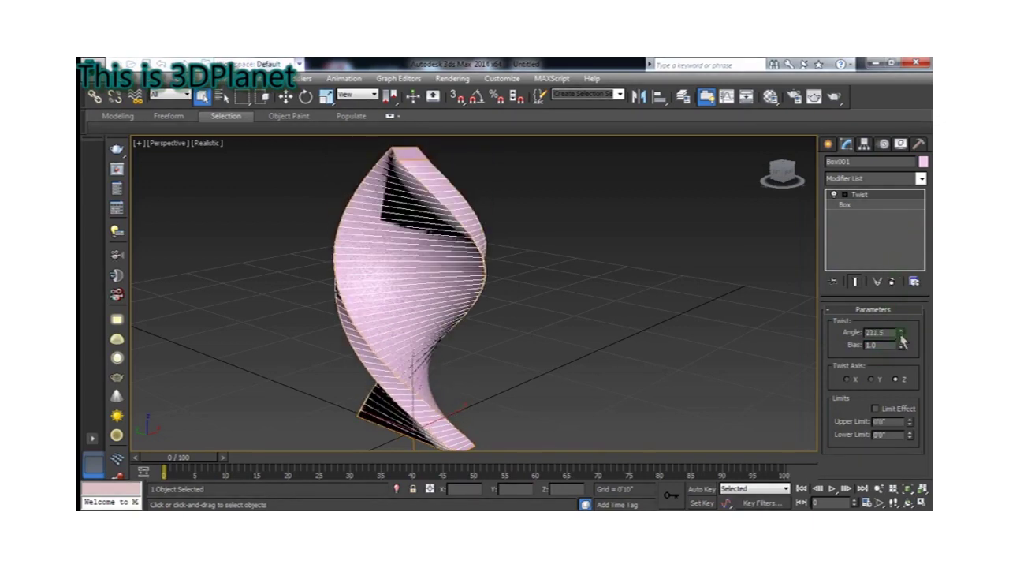
left_click_drag(902, 334, 915, 266)
left_click_drag(902, 336, 922, 254)
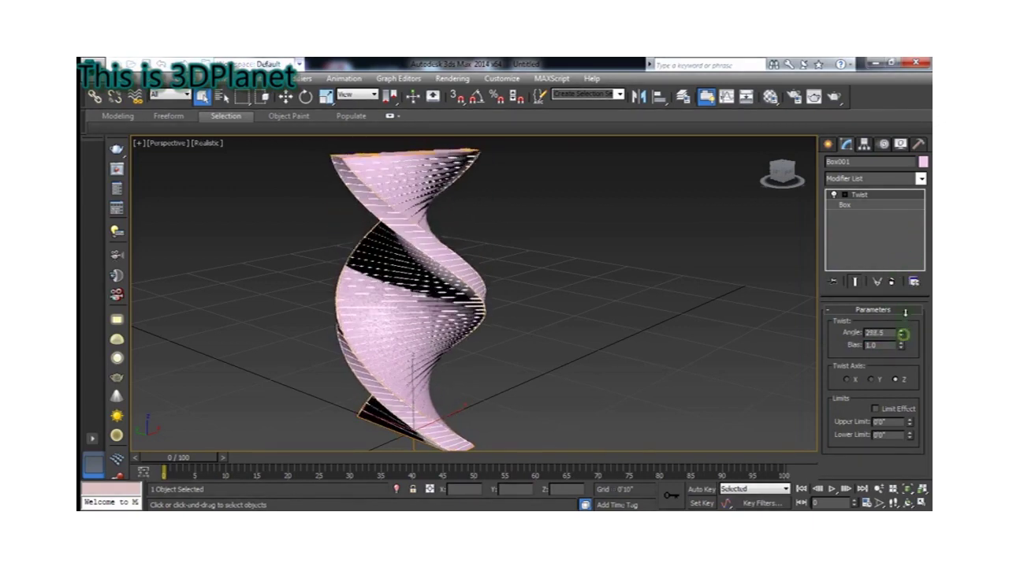
Raise the twist angle to 369.5 and nudge the bias upward
mouse_move(513, 324)
middle_mouse_down("alt")
mouse_move(547, 331)
mouse_move(570, 286)
mouse_move(543, 279)
mouse_move(631, 275)
middle_mouse_up("alt")
scroll(565, 292, "down", 3)
scroll(544, 279, "up", 3)
scroll(552, 273, "down", 2)
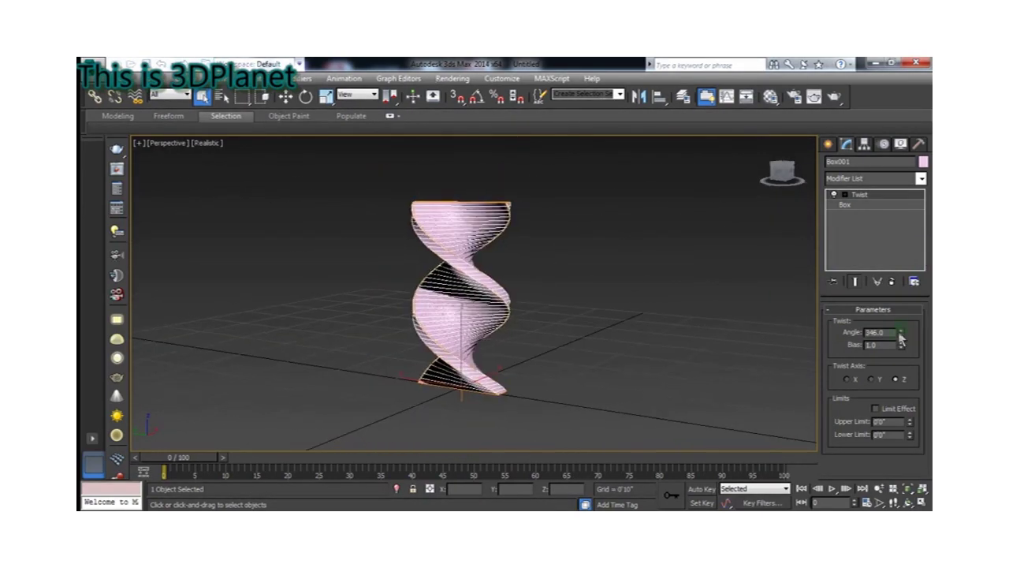
left_click_drag(902, 338, 896, 304)
mouse_move(543, 271)
middle_mouse_down("alt")
mouse_move(543, 311)
mouse_move(552, 263)
middle_mouse_up("alt")
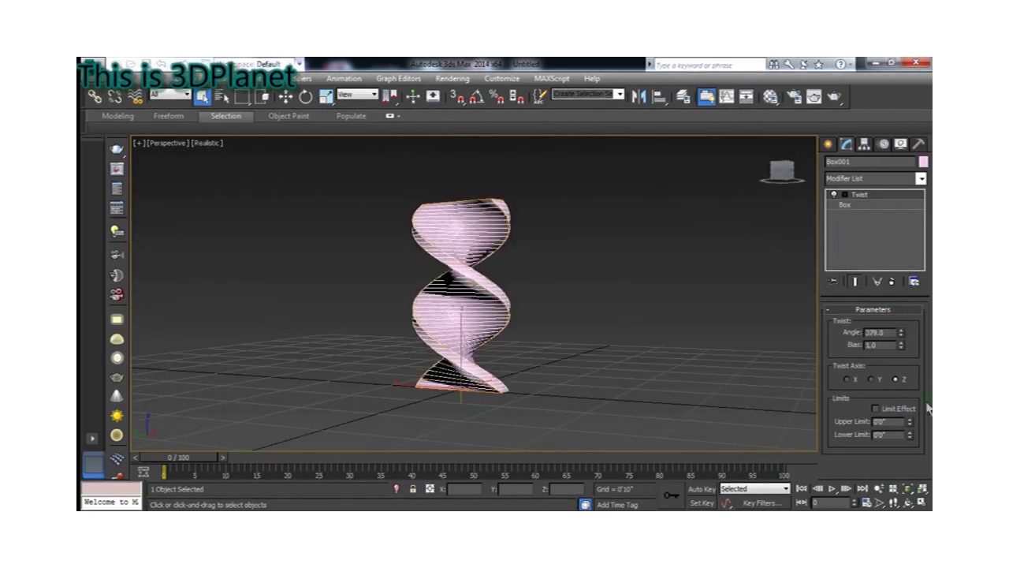
left_click_drag(901, 346, 907, 331)
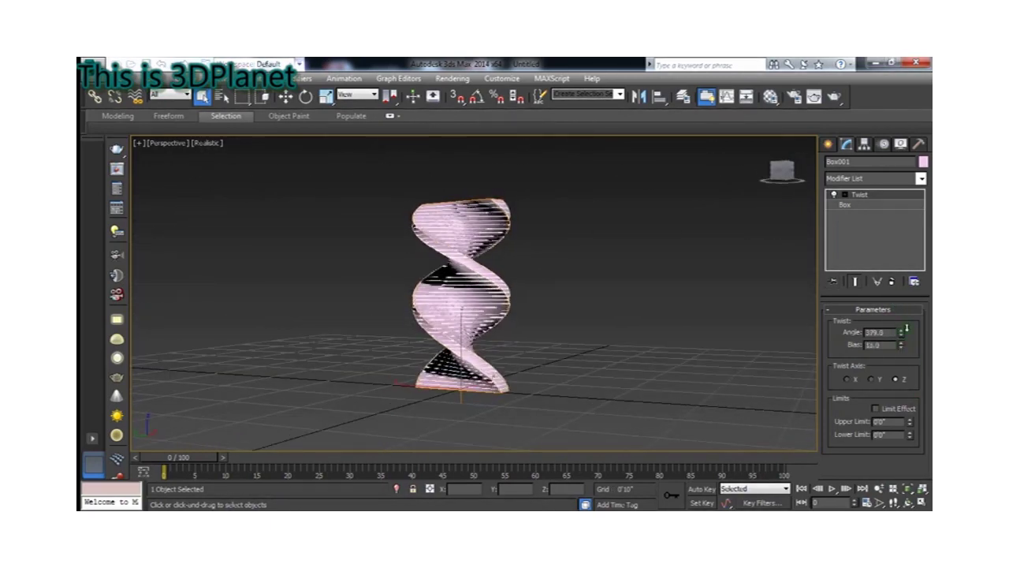
Settle the twist at angle 352.0 with bias 20.5, inspecting the spiral from above
mouse_move(549, 299)
middle_mouse_down("alt")
mouse_move(483, 270)
mouse_move(502, 232)
mouse_move(561, 252)
mouse_move(518, 281)
mouse_move(546, 219)
middle_mouse_up("alt")
scroll(485, 264, "up", 3)
scroll(496, 266, "down", 3)
scroll(501, 227, "up", 4)
scroll(557, 252, "down", 3)
scroll(530, 239, "down", 2)
scroll(524, 249, "up", 3)
scroll(524, 281, "down", 4)
scroll(521, 281, "up", 5)
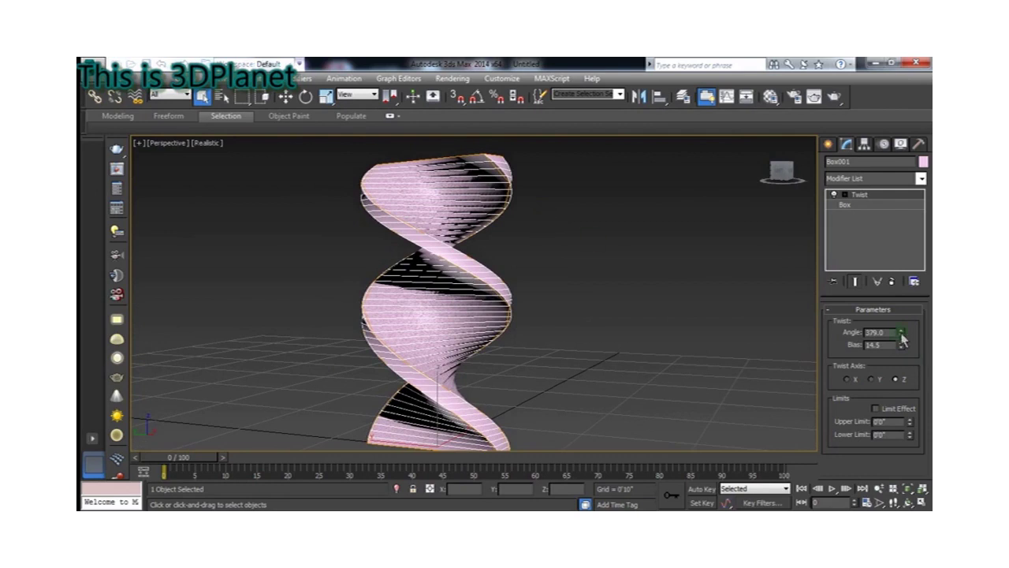
mouse_move(903, 339)
left_mouse_down()
mouse_move(905, 292)
mouse_move(913, 376)
left_mouse_up()
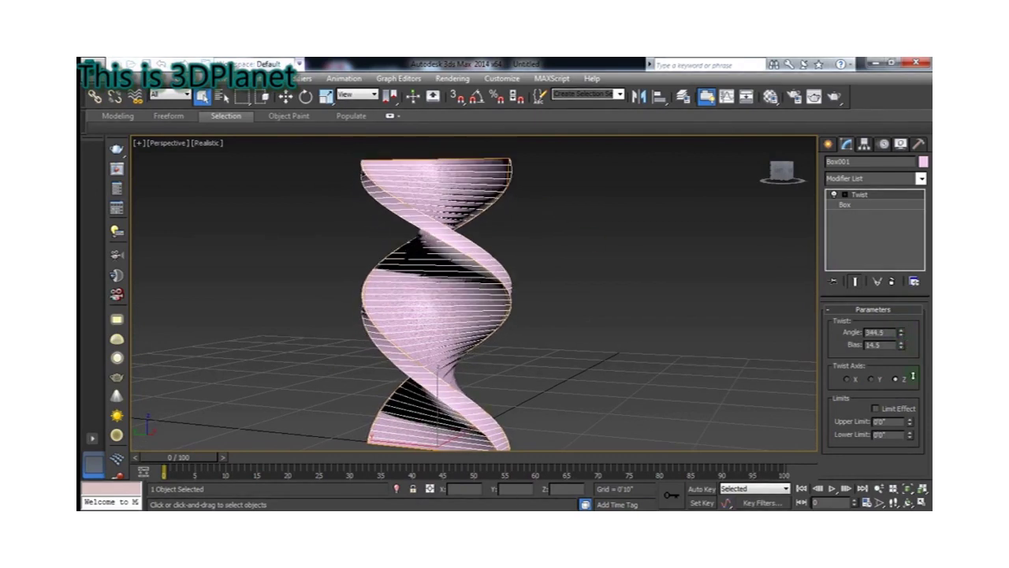
mouse_move(622, 277)
middle_mouse_down("alt")
mouse_move(622, 361)
mouse_move(582, 292)
mouse_move(610, 281)
middle_mouse_up("alt")
scroll(629, 295, "down", 3)
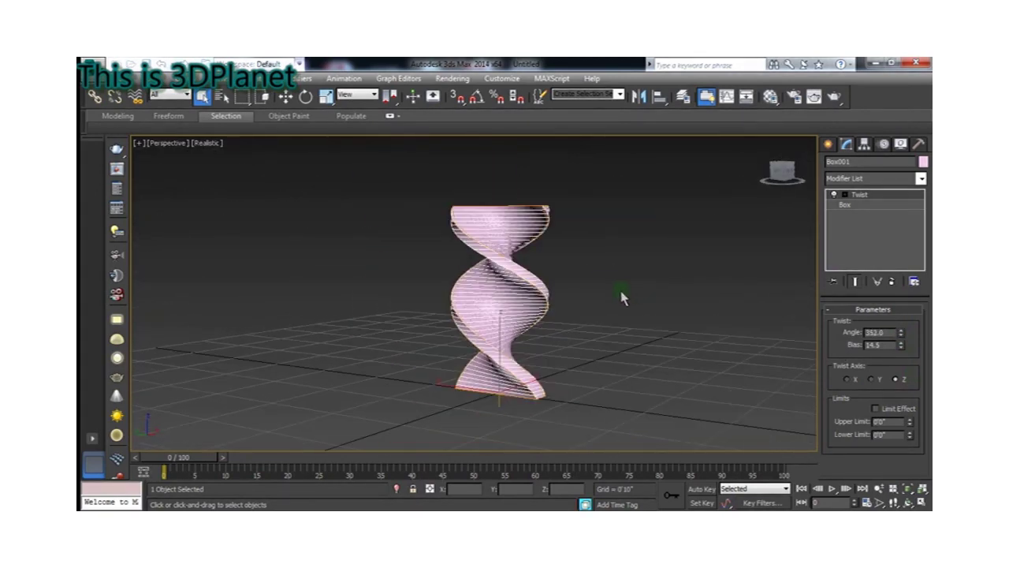
mouse_move(902, 347)
left_mouse_down()
mouse_move(909, 322)
mouse_move(902, 352)
left_mouse_up()
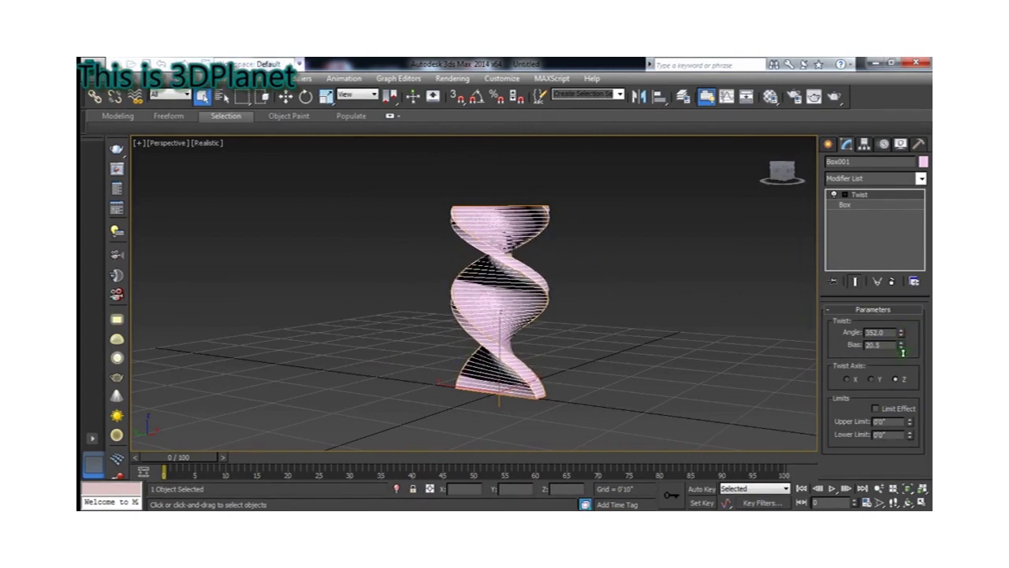
scroll(537, 253, "up", 5)
Convert the twisted box to an Editable Poly at Polygon sub-object level
right_click(529, 271)
mouse_move(554, 390)
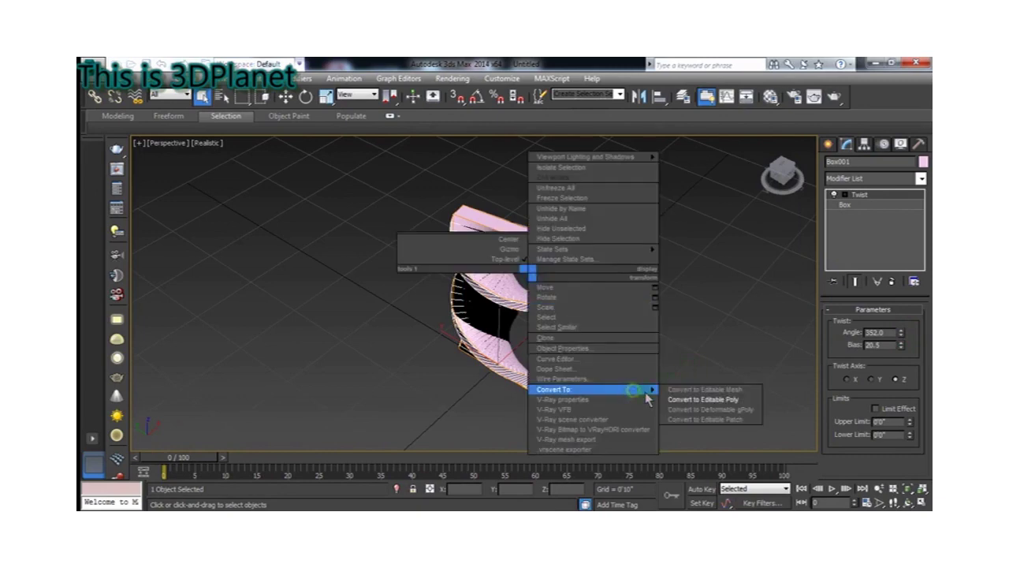
left_click(694, 399)
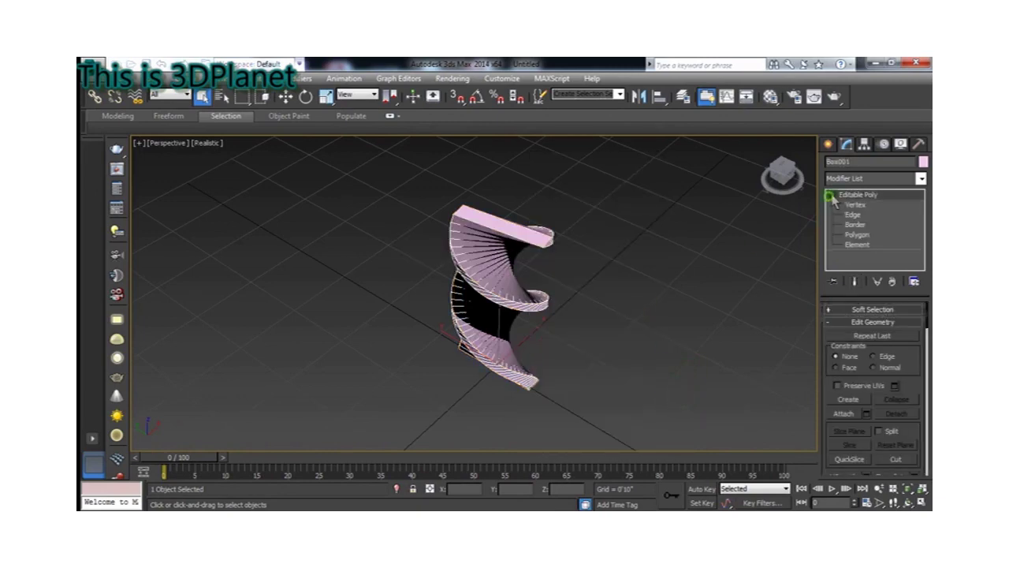
left_click(858, 234)
Select all of the spiral's polygons in the Front view, then return to Perspective
key("f")
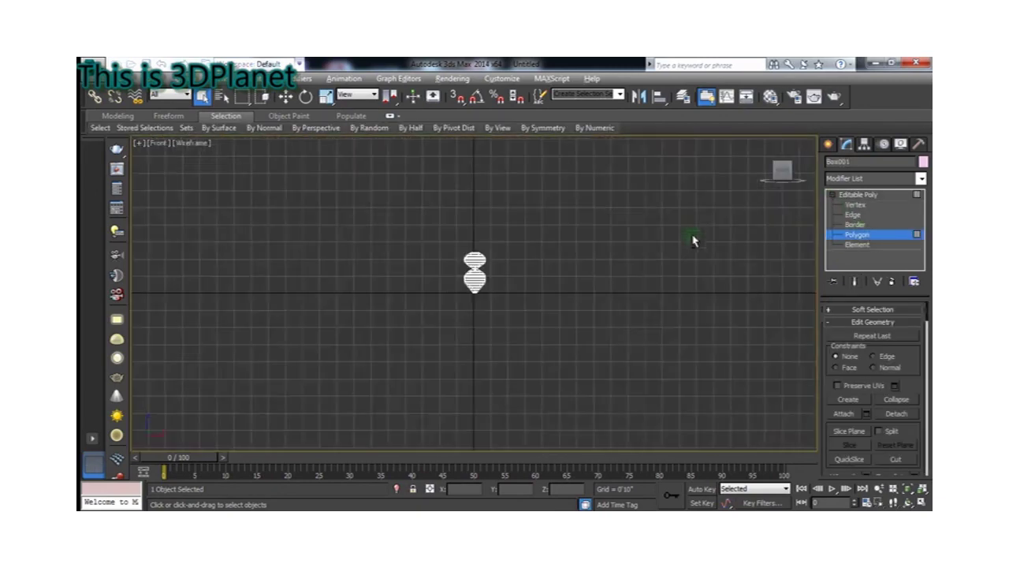
scroll(428, 304, "up", 2)
scroll(428, 304, "up", 4)
scroll(555, 308, "down", 2)
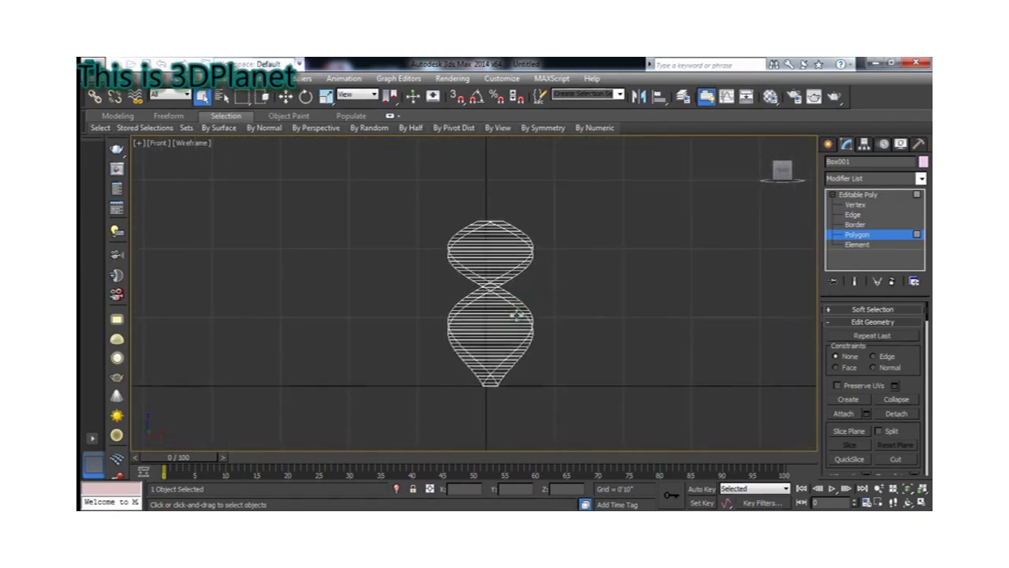
left_click_drag(633, 223, 634, 224)
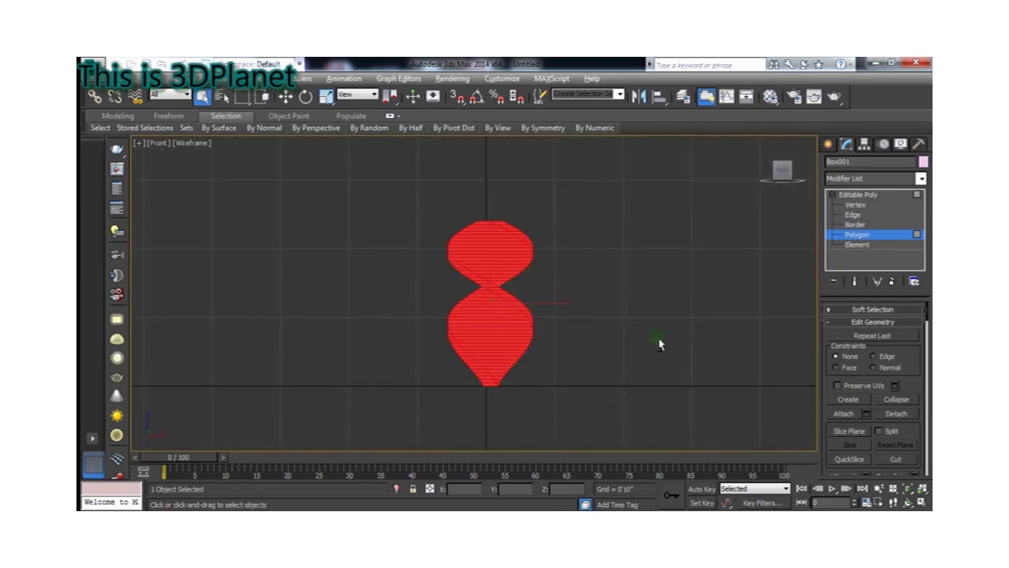
key("alt+w")
key("alt+w")
mouse_move(518, 229)
middle_mouse_down("alt")
mouse_move(581, 260)
mouse_move(537, 344)
mouse_move(572, 342)
mouse_move(559, 289)
mouse_move(565, 313)
middle_mouse_up("alt")
Set up an Inset of the selected polygons grouped By Polygon
scroll(914, 373, "down", 3)
scroll(915, 375, "down", 3)
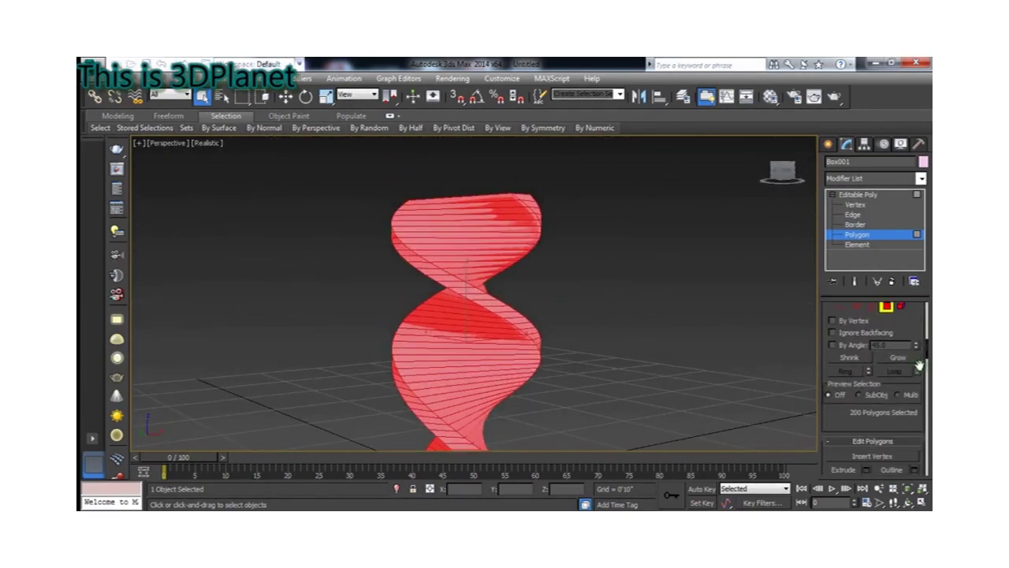
scroll(916, 376, "down", 3)
scroll(918, 379, "down", 2)
left_click(914, 374)
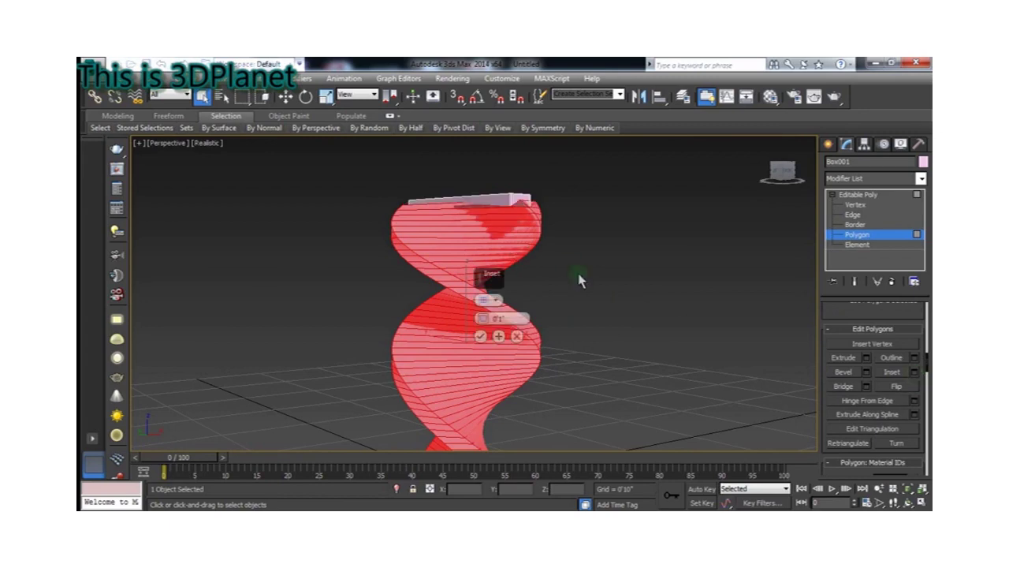
left_click(500, 303)
left_click(517, 319)
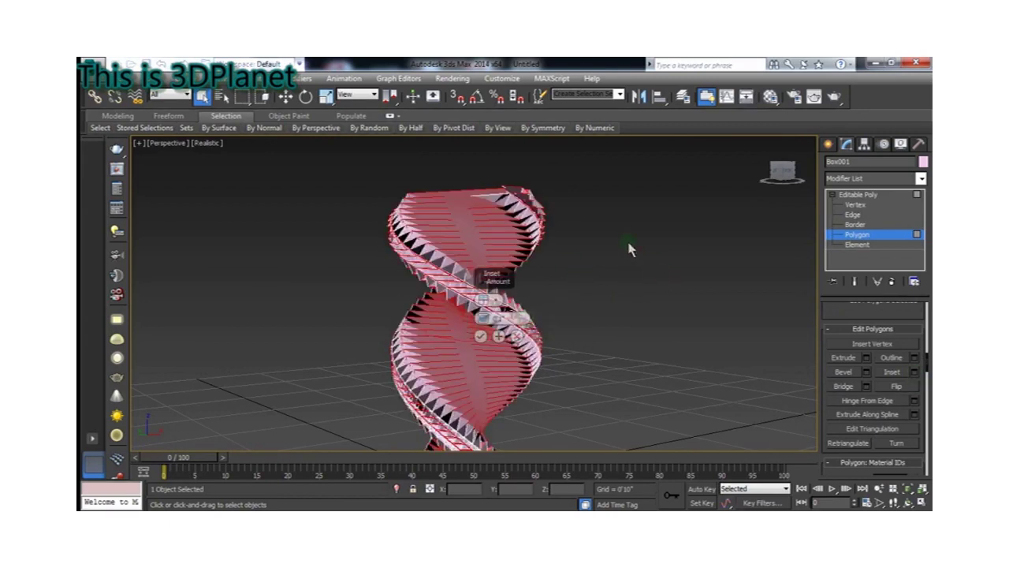
key("alt+w")
key("alt+w")
scroll(637, 234, "up", 3)
scroll(601, 252, "up", 3)
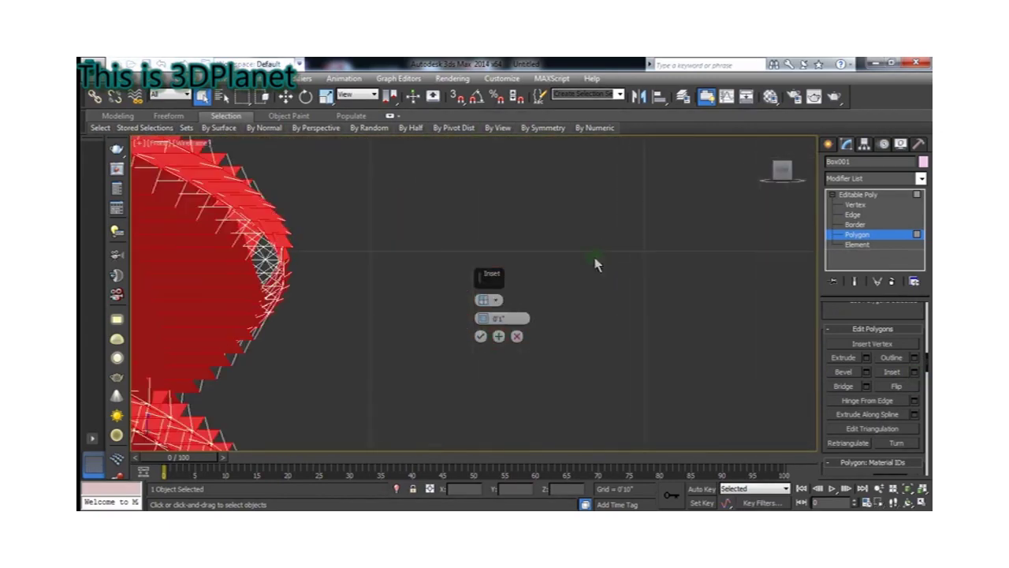
scroll(597, 263, "up", 2)
scroll(636, 258, "down", 5)
Reduce the inset amount to about 13/32" and commit it
left_click_drag(482, 318, 482, 337)
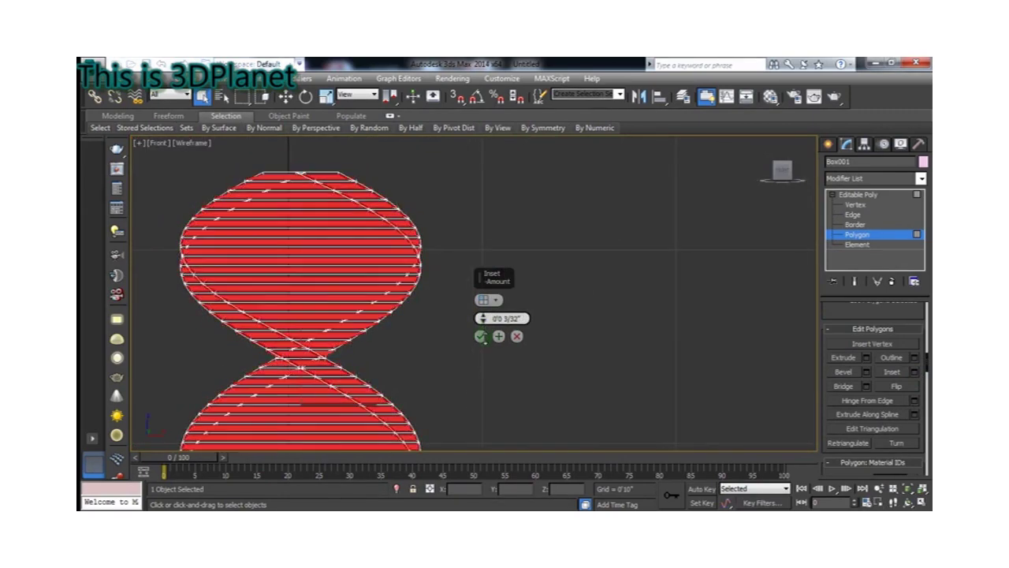
left_click(480, 336)
key("alt+w")
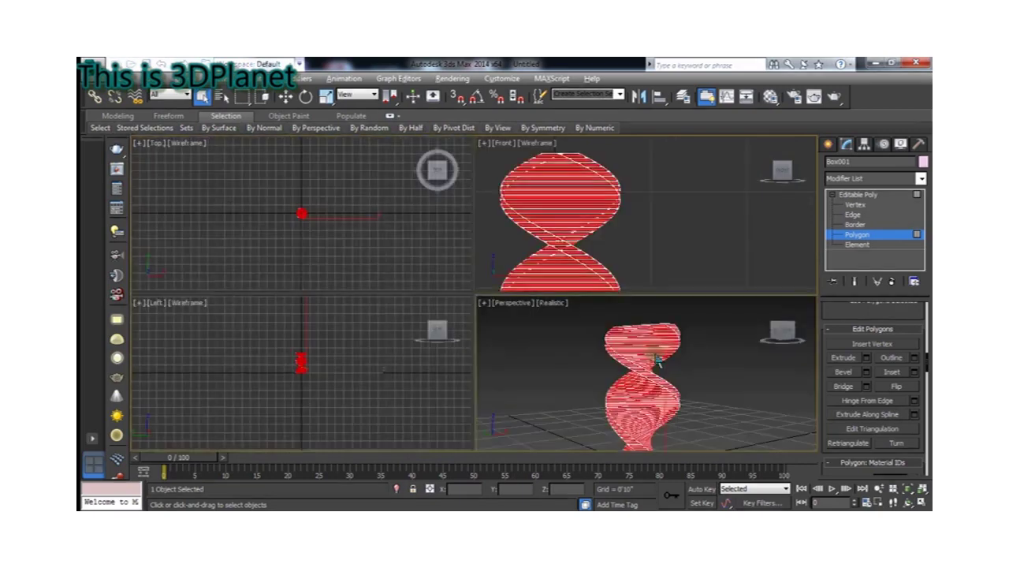
key("alt+w")
scroll(576, 263, "up", 5)
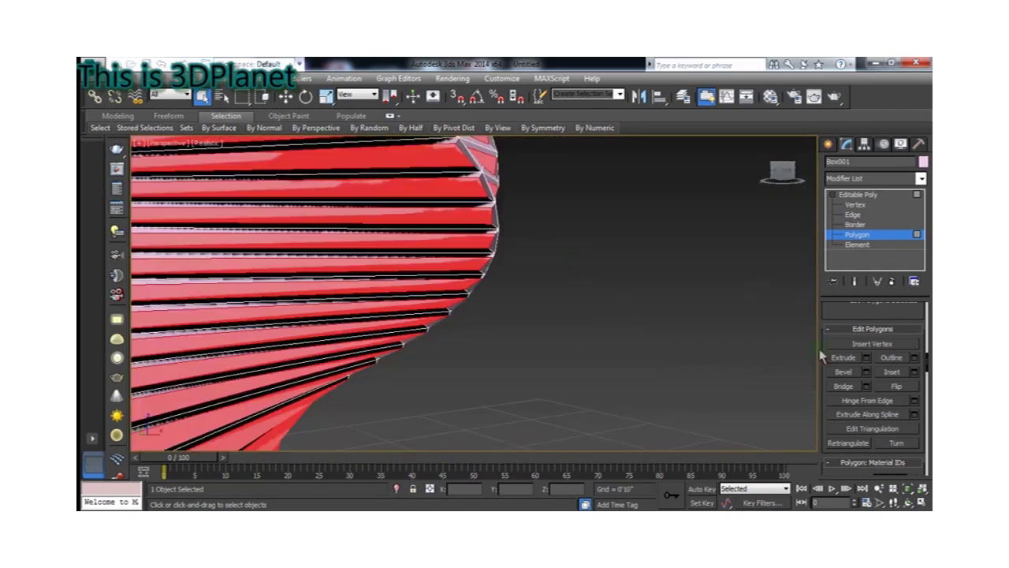
scroll(662, 312, "up", 3)
Extrude the inset strips by a small height, checking Front and Perspective views
key("alt+w")
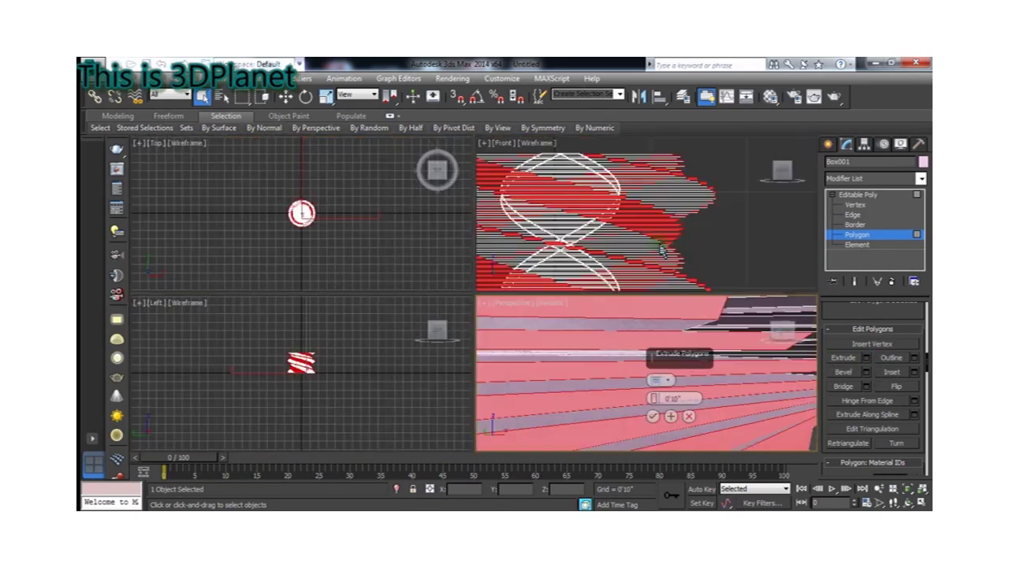
key("alt+w")
scroll(647, 244, "down", 3)
middle_click_drag(642, 243, 635, 256)
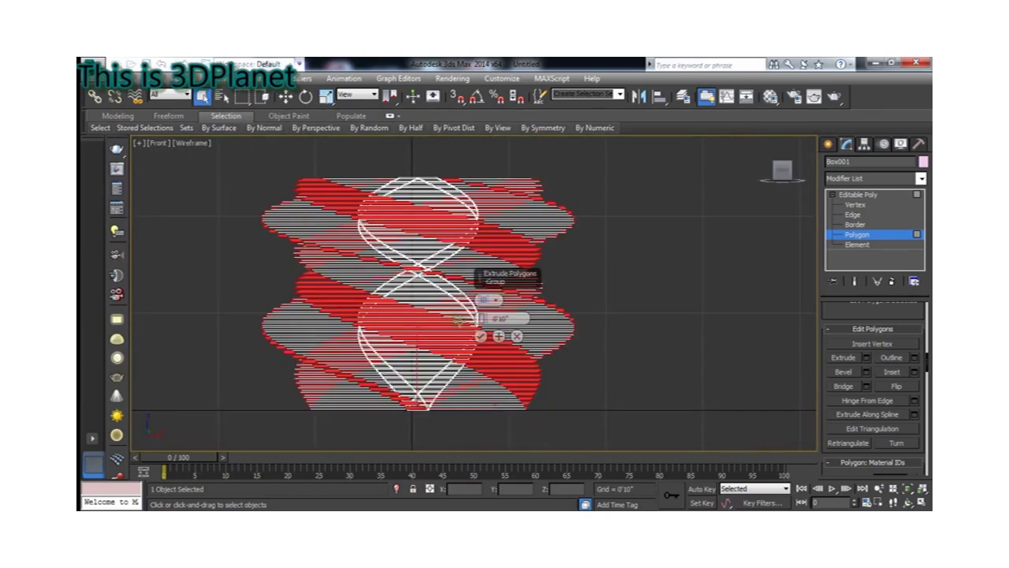
left_click_drag(485, 319, 489, 406)
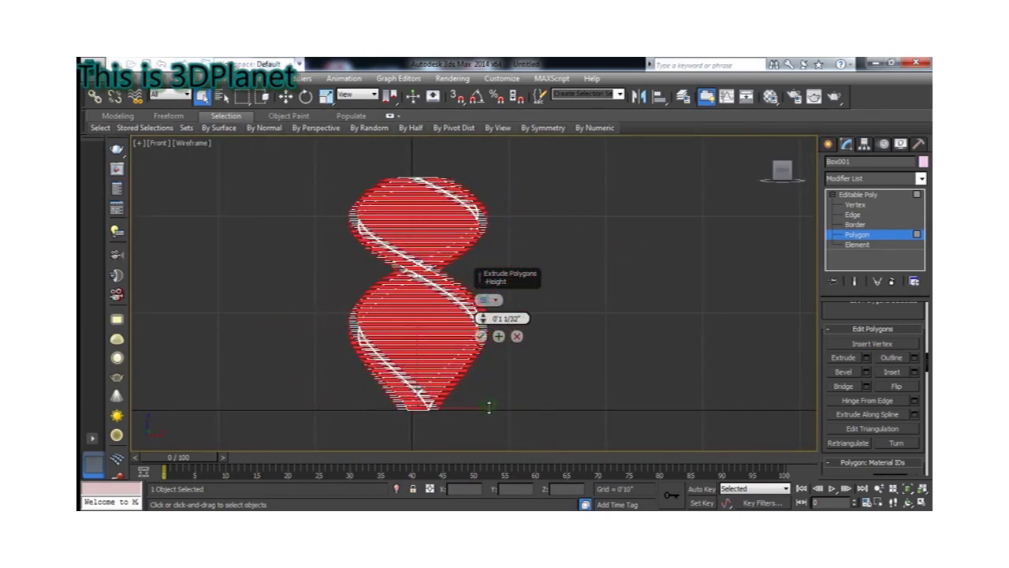
key("alt+w")
key("alt+w")
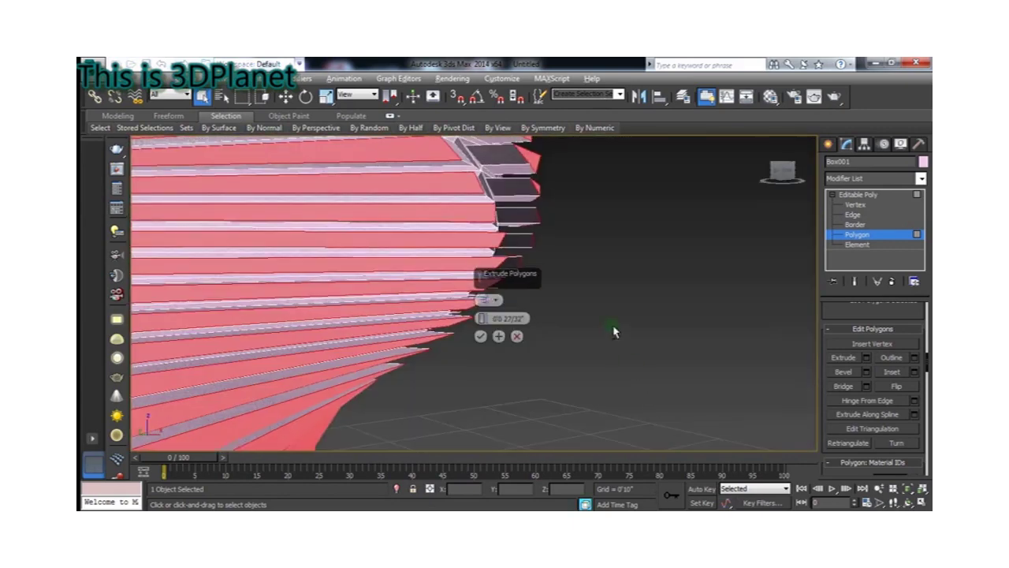
mouse_move(614, 332)
middle_mouse_down("alt")
mouse_move(604, 371)
mouse_move(608, 322)
mouse_move(620, 311)
mouse_move(623, 332)
middle_mouse_up("alt")
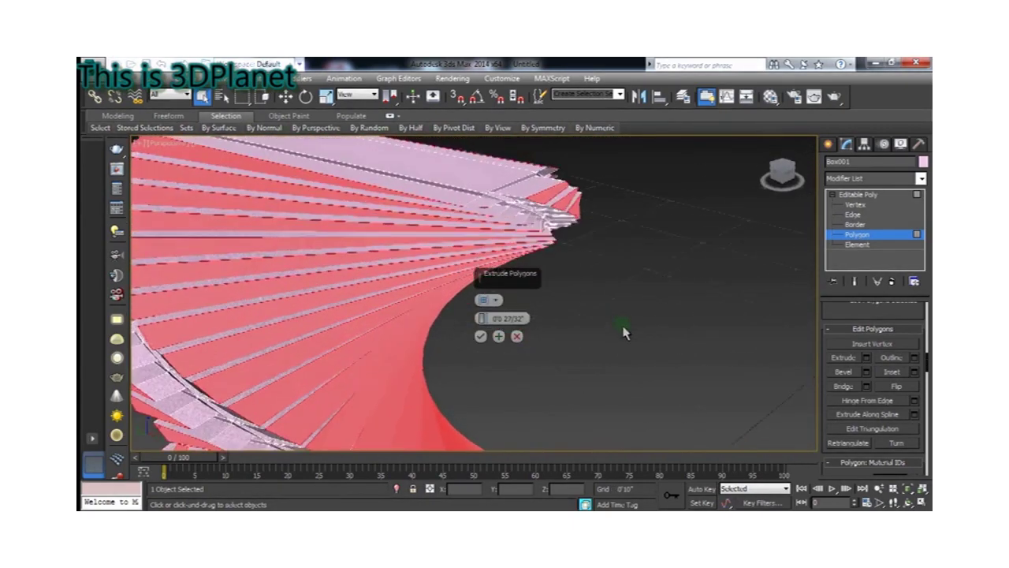
left_click_drag(481, 315, 482, 320)
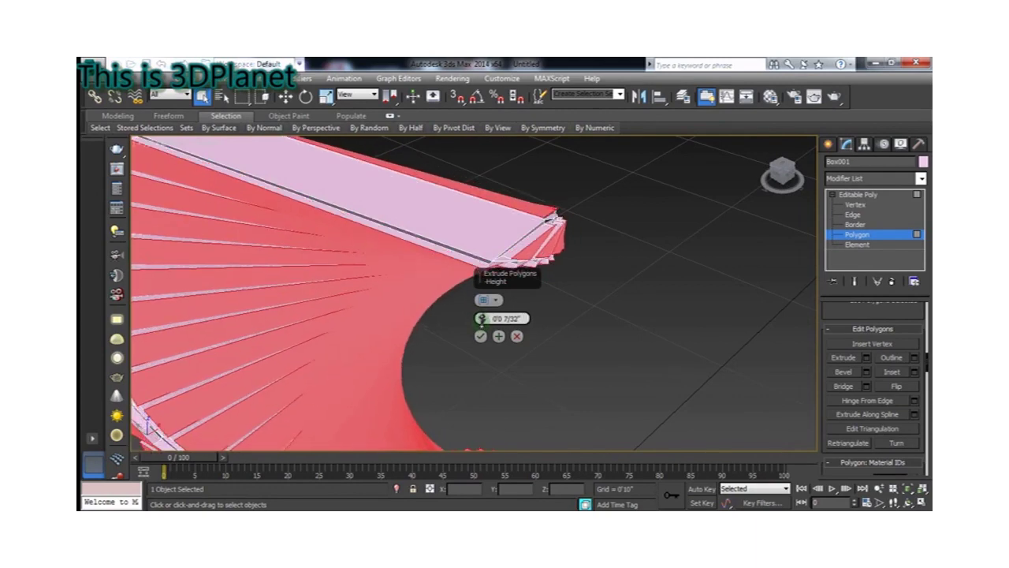
scroll(536, 284, "down", 5)
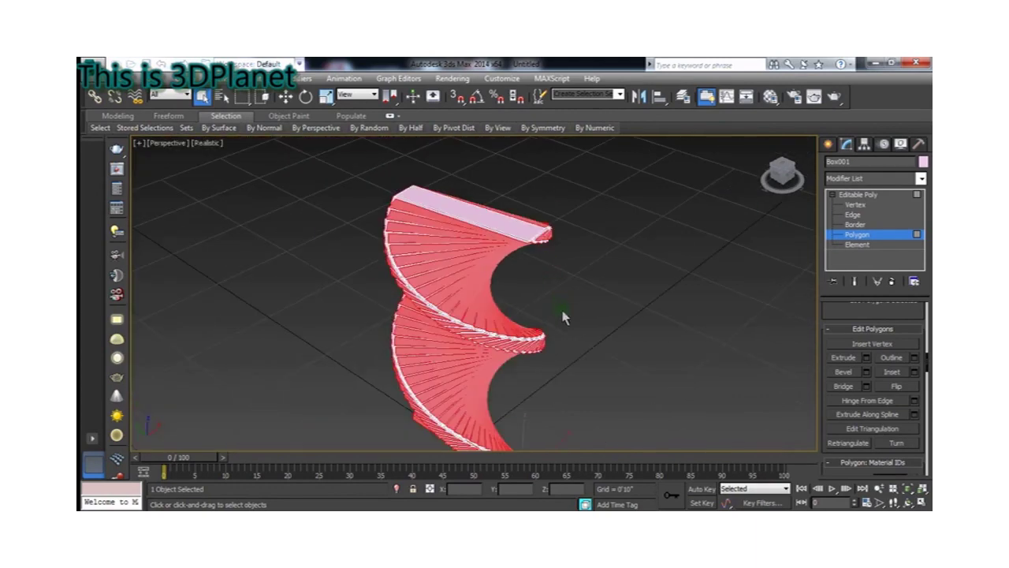
mouse_move(563, 315)
middle_mouse_down("alt")
mouse_move(577, 259)
mouse_move(563, 315)
middle_mouse_up("alt")
scroll(508, 219, "up", 5)
scroll(508, 220, "down", 2)
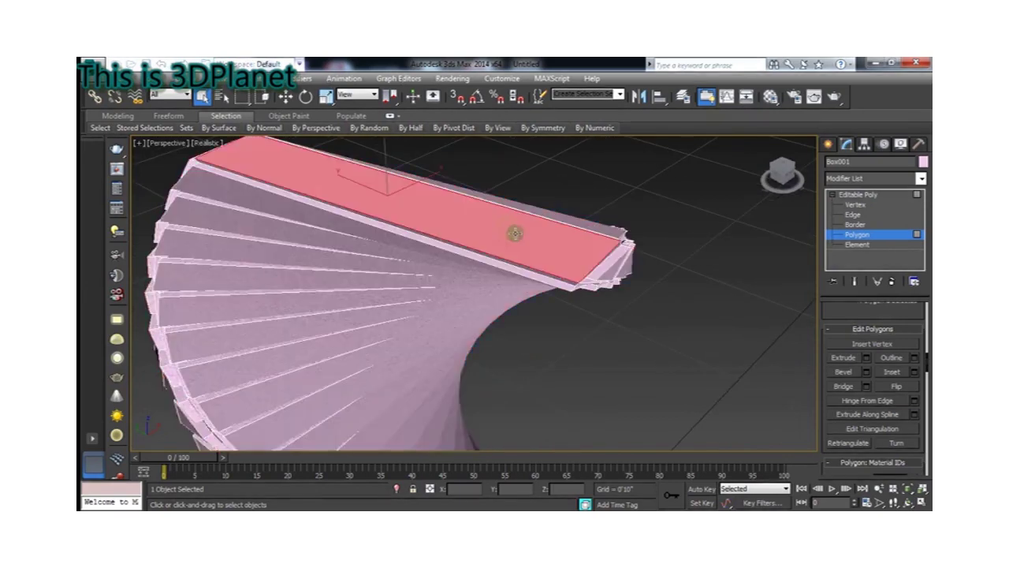
scroll(514, 232, "down", 4)
Select the front face of the spiral's bottom step
middle_click_drag(560, 221, 517, 351, "alt")
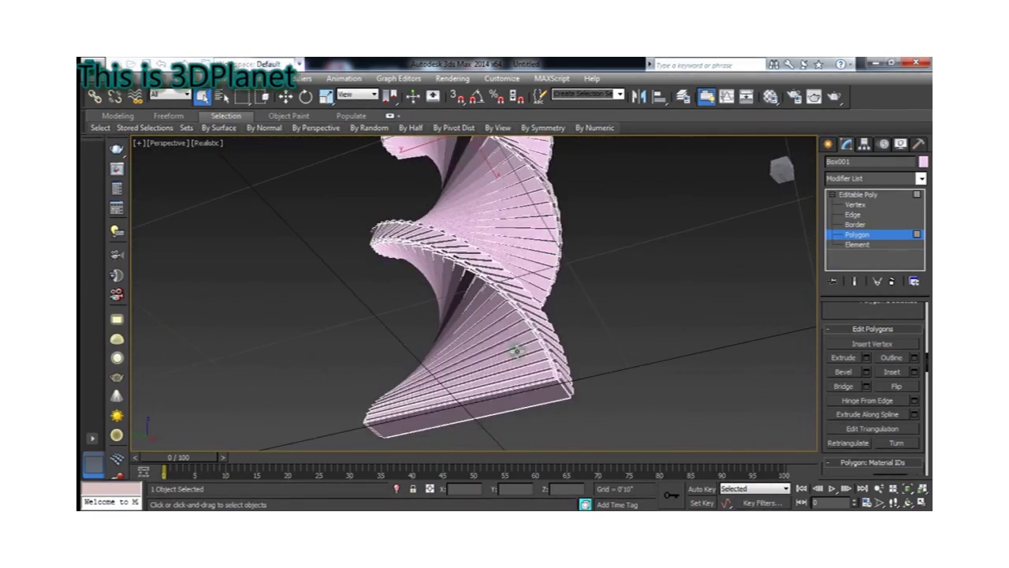
left_click(511, 394)
mouse_move(604, 302)
middle_mouse_down("alt")
mouse_move(590, 390)
mouse_move(618, 282)
middle_mouse_up("alt")
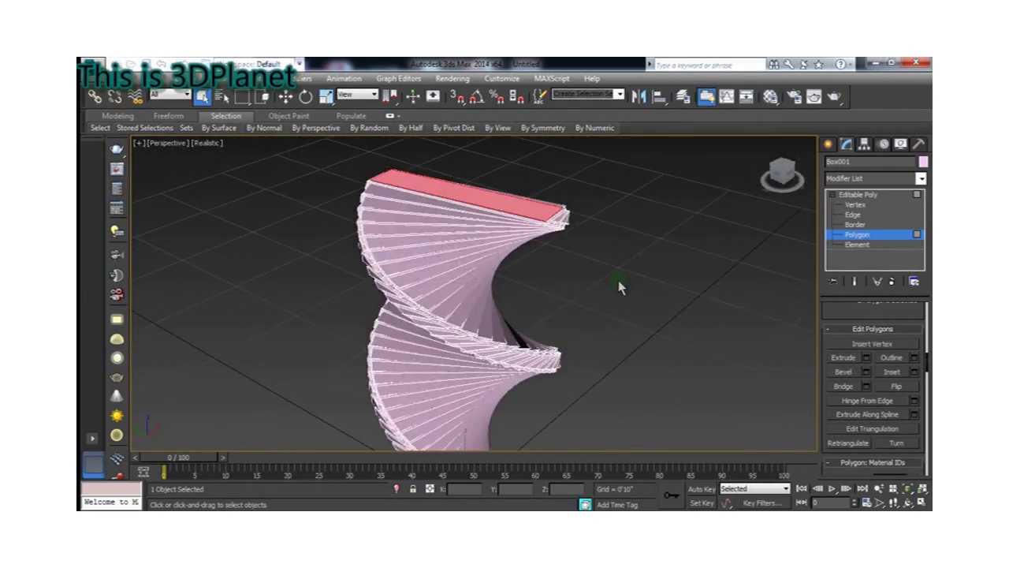
scroll(466, 214, "up", 3)
scroll(466, 211, "down", 3)
mouse_move(466, 211)
middle_mouse_down("alt")
mouse_move(527, 245)
mouse_move(573, 253)
middle_mouse_up("alt")
scroll(573, 254, "down", 3)
Apply a TurboSmooth modifier to Box001 and deselect it to view the smoothing
left_click(863, 178)
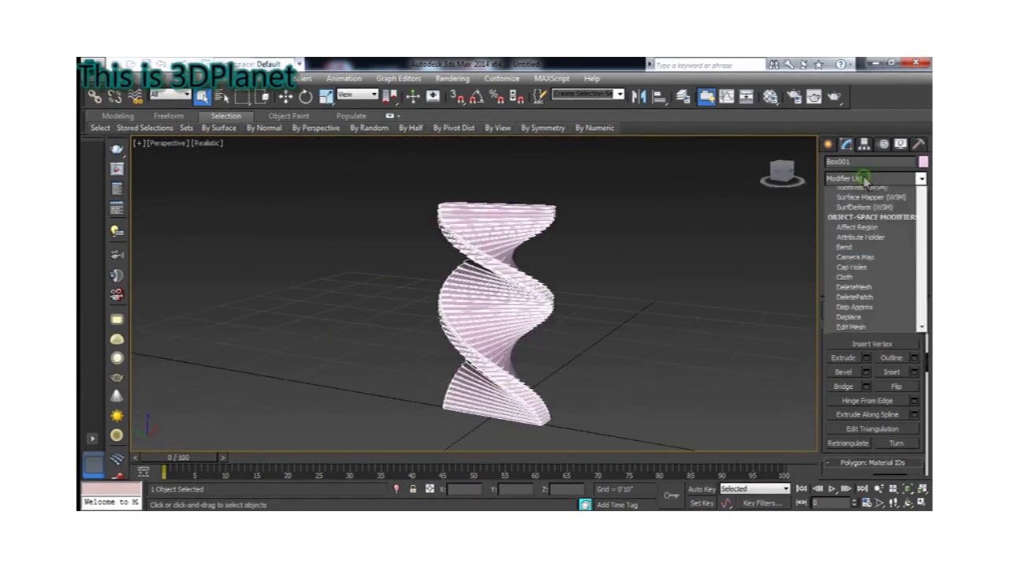
key("t")
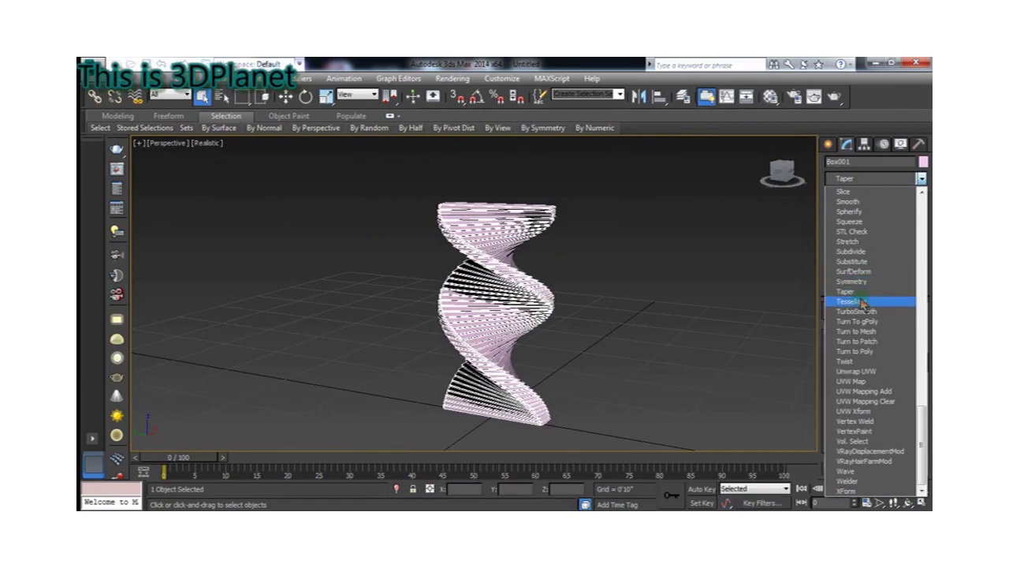
key("t")
key("u")
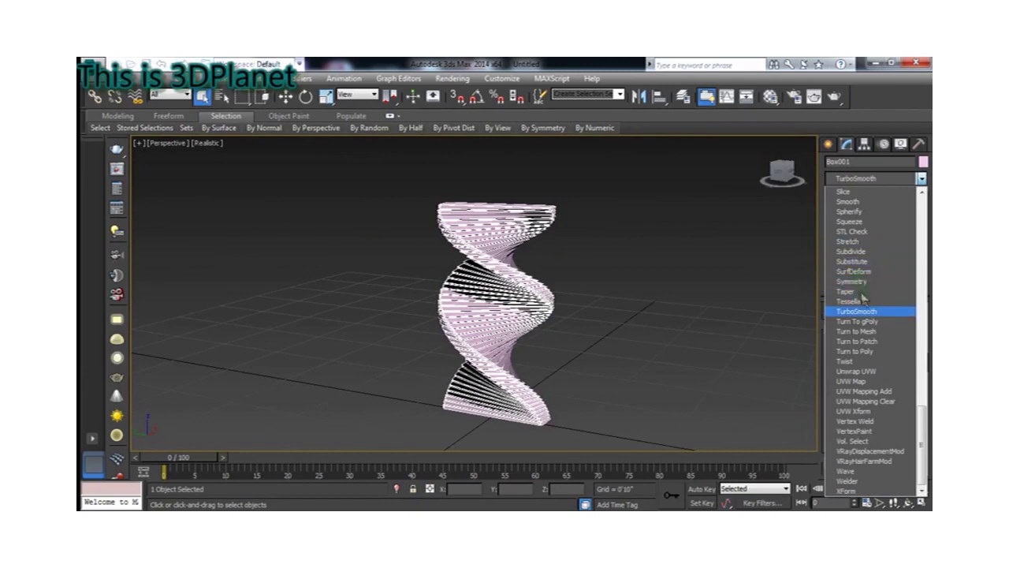
left_click(865, 312)
scroll(563, 265, "up", 5)
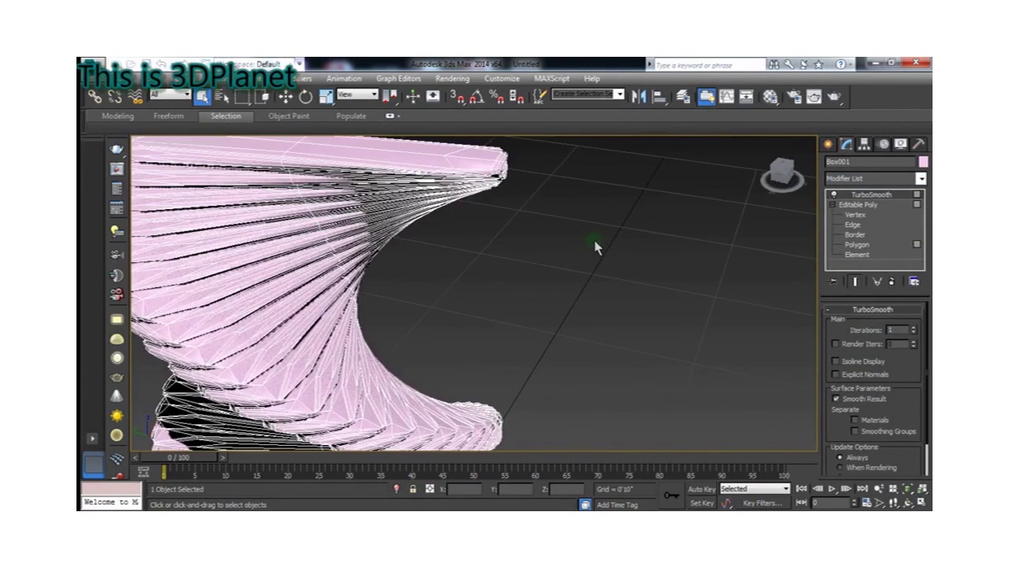
left_click(595, 247)
scroll(596, 248, "up", 1)
scroll(563, 248, "down", 4)
scroll(568, 255, "up", 1)
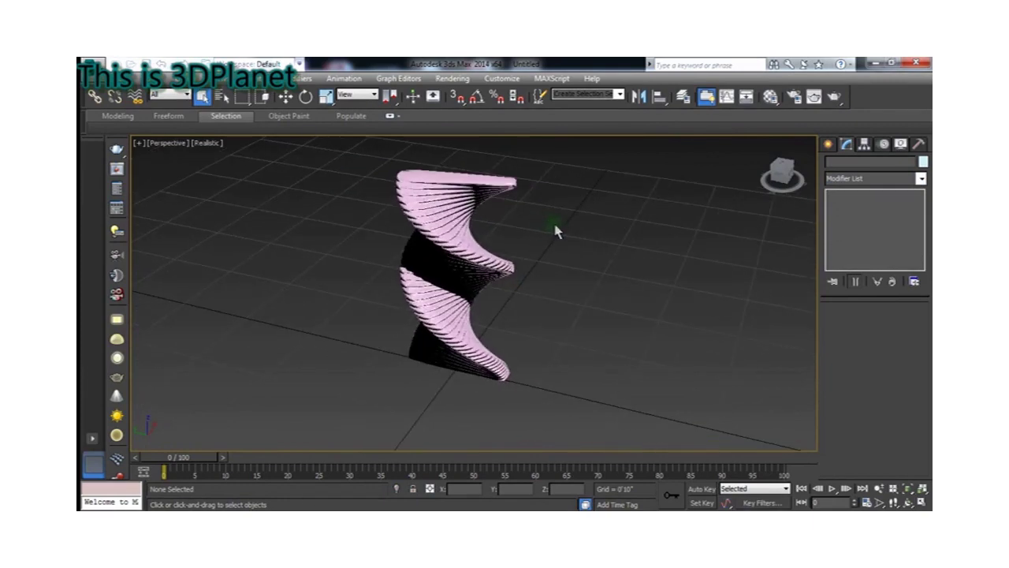
Switch the viewport display mode to Shaded
left_click(208, 143)
left_click(244, 171)
scroll(500, 226, "up", 5)
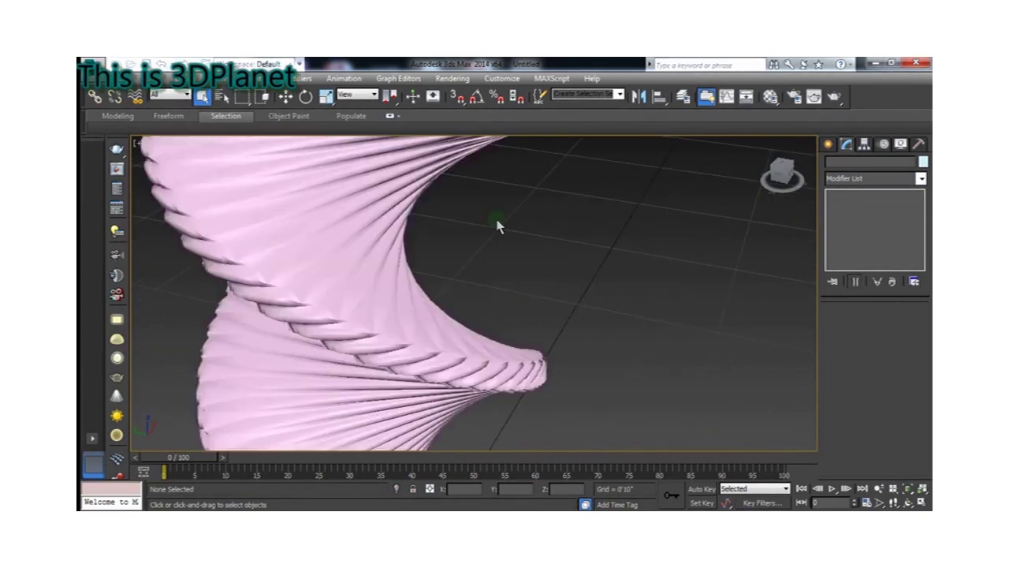
scroll(511, 226, "down", 5)
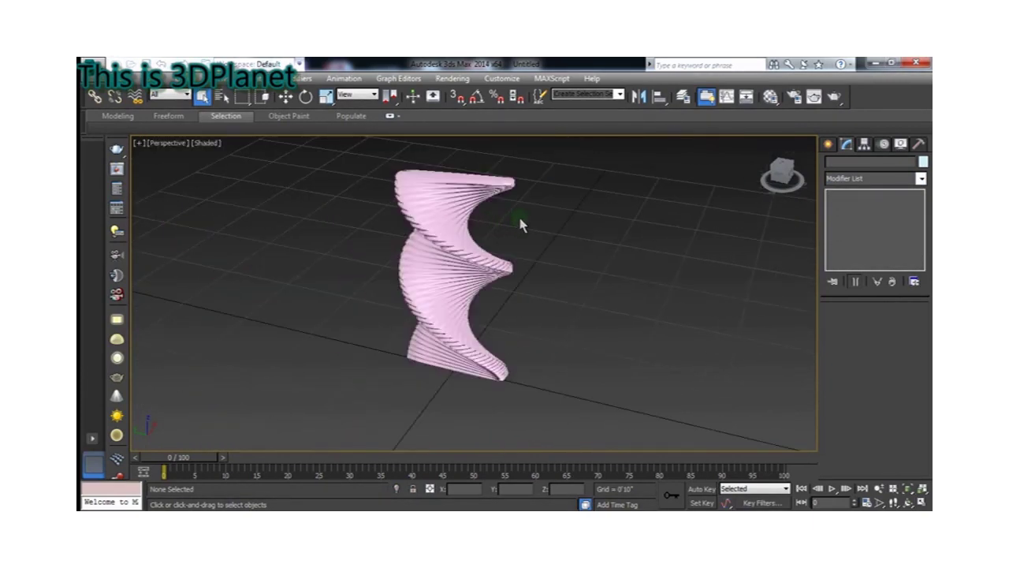
left_click(828, 145)
Draw Cylinder001 around the spiral's footprint in the Top view as a base
left_click(853, 252)
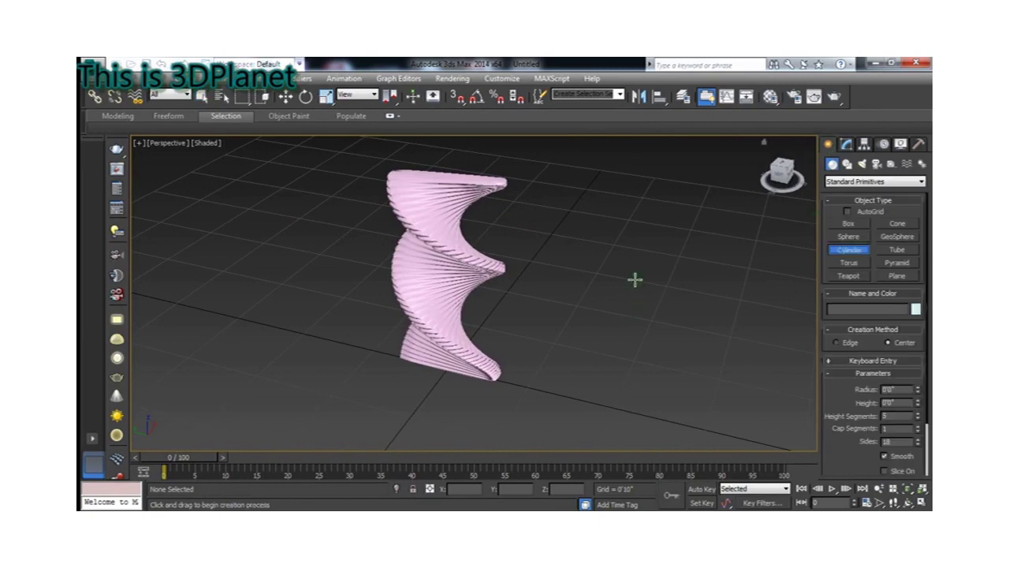
key("alt+w")
key("alt+w")
scroll(520, 315, "up", 5)
middle_click_drag(517, 273, 514, 293)
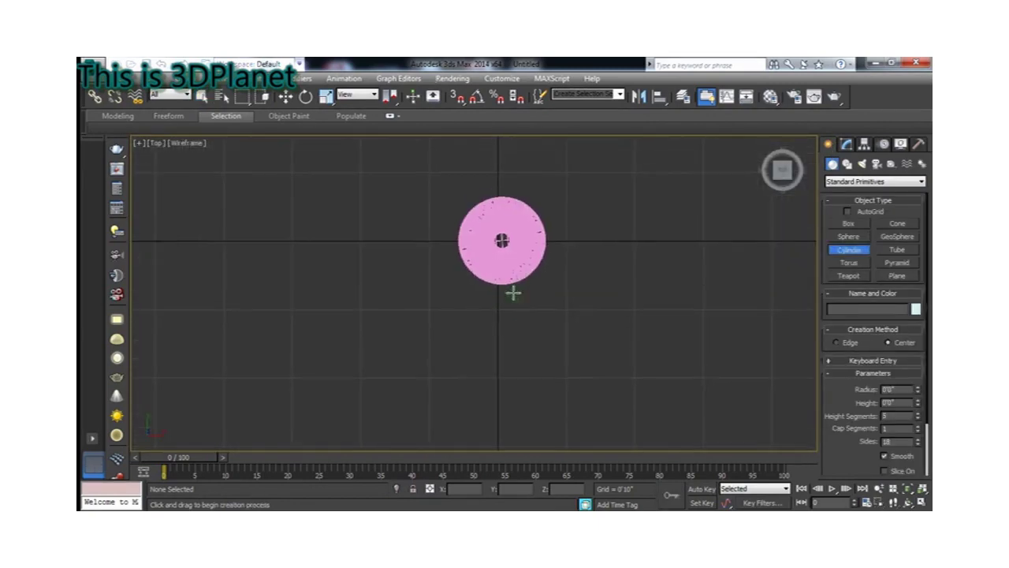
mouse_move(507, 248)
middle_mouse_down()
mouse_move(498, 295)
mouse_move(486, 299)
middle_mouse_up()
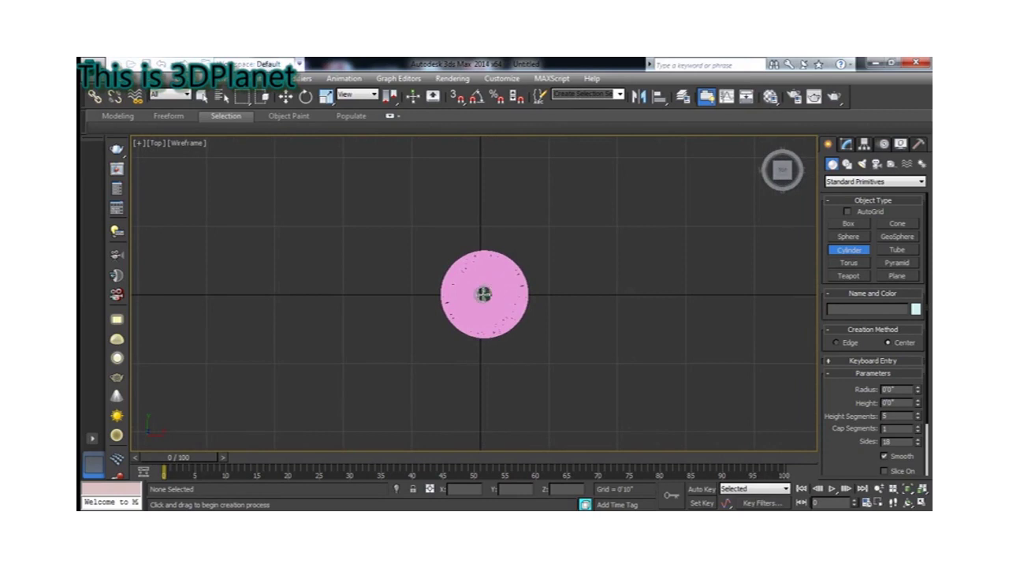
left_click_drag(484, 294, 562, 270)
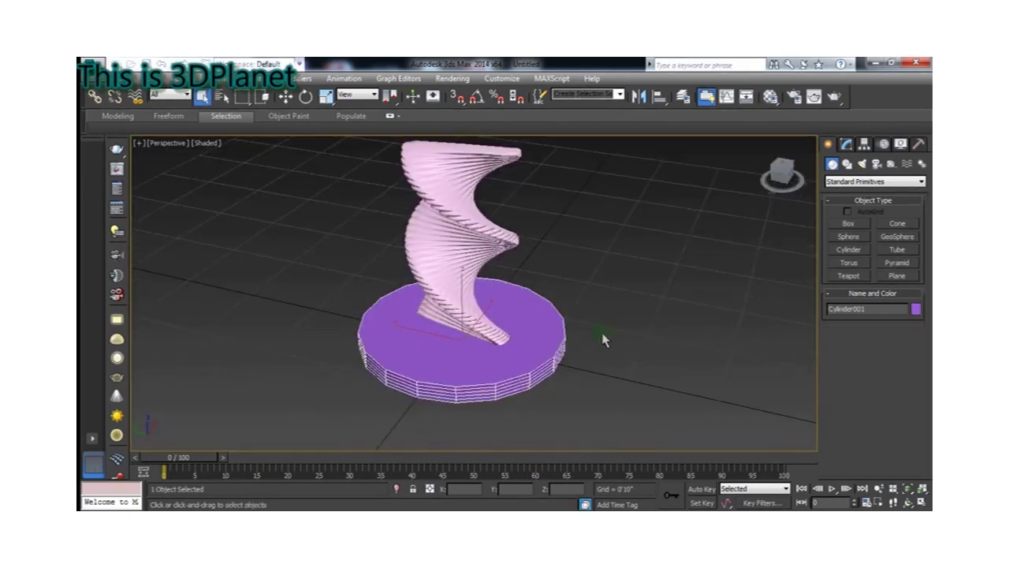
Thin the cylinder base to a height of 0'1 5/32"
left_click(846, 143)
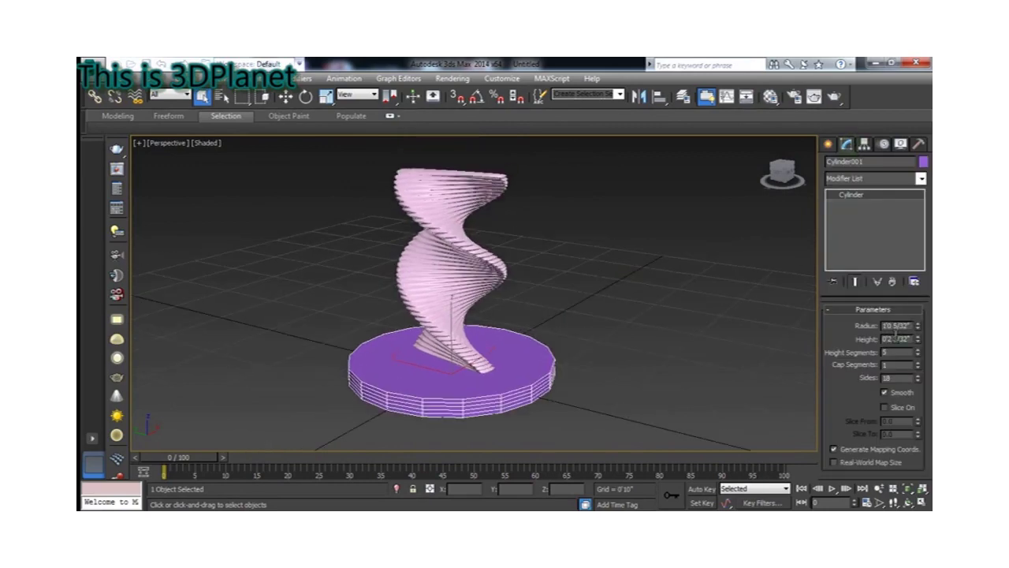
left_click_drag(918, 347, 913, 365)
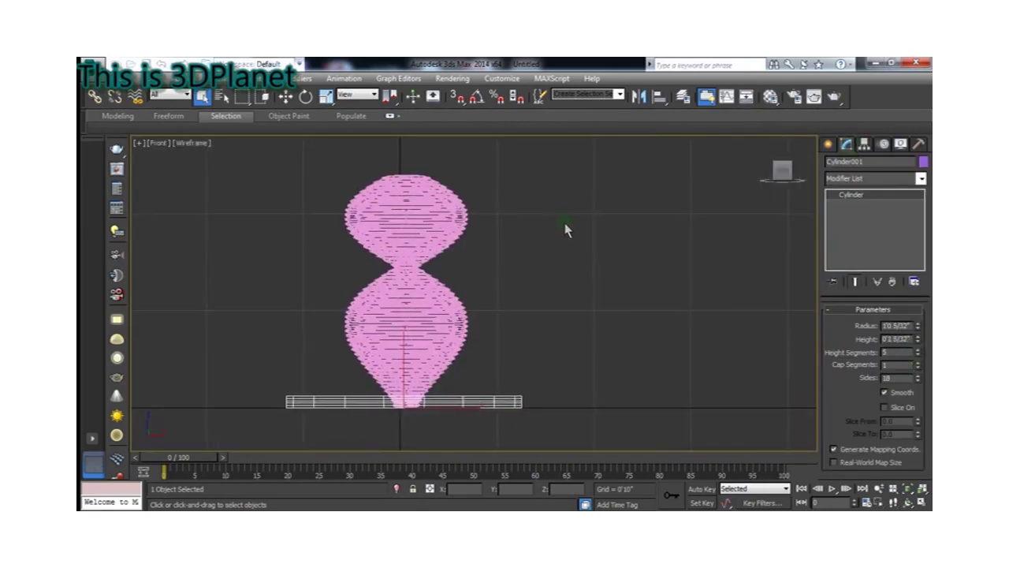
left_click(418, 302)
key("F3")
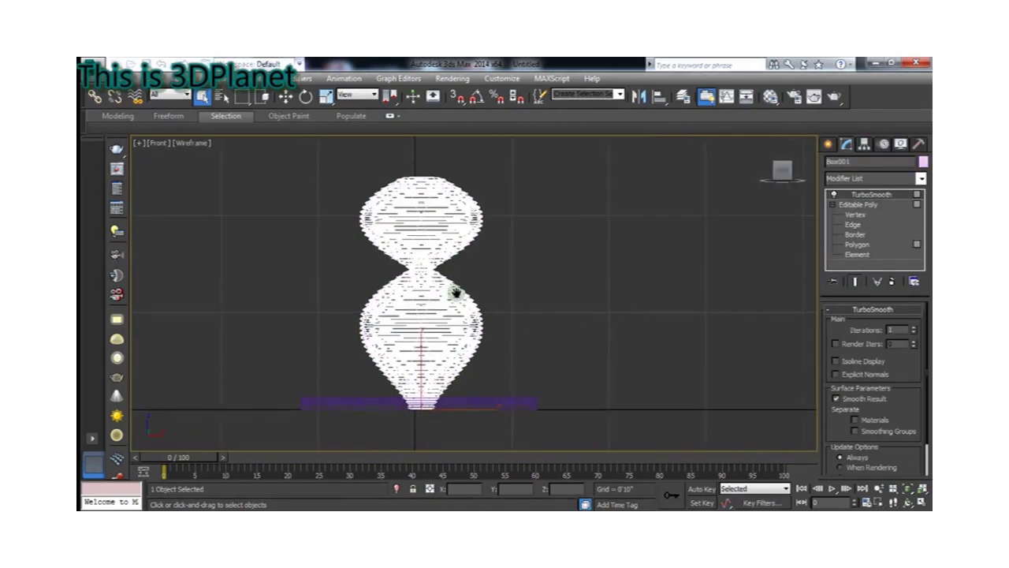
Select Cylinder001 in Perspective, shrink its radius to 0'8 16/32" and thin its height
key("w")
middle_click_drag(422, 377, 452, 327)
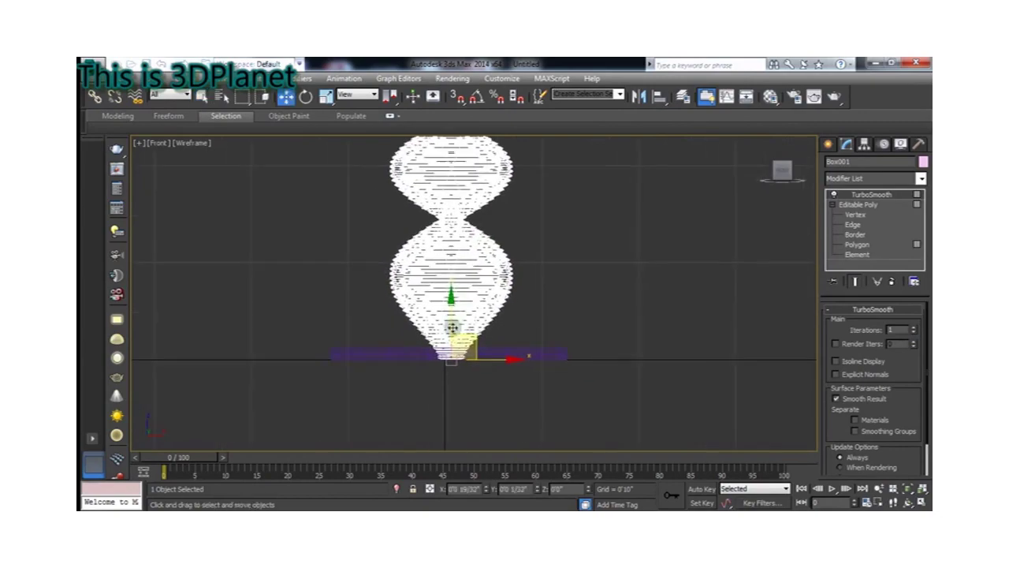
scroll(451, 327, "up", 2)
scroll(451, 327, "up", 3)
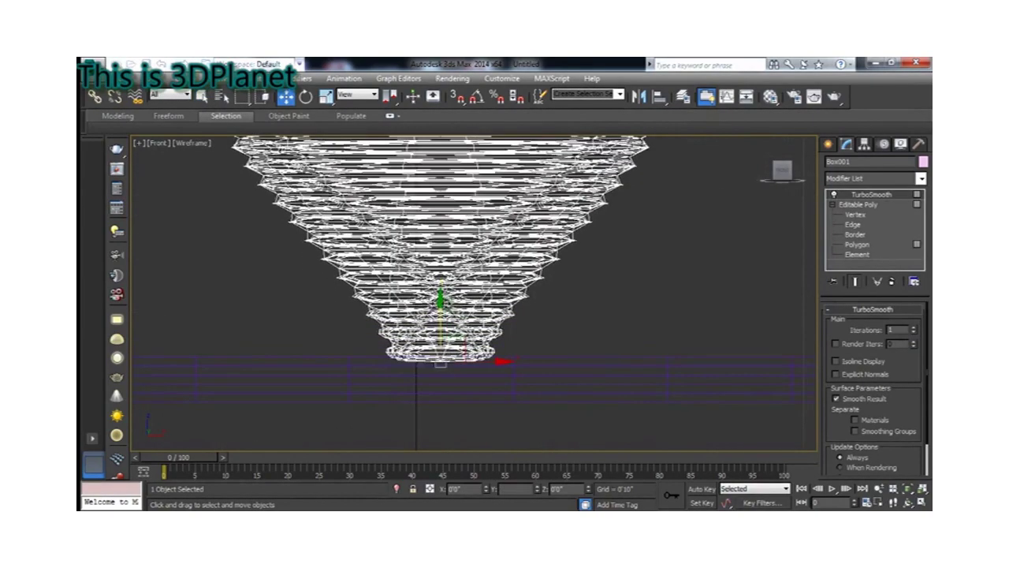
key("alt+w")
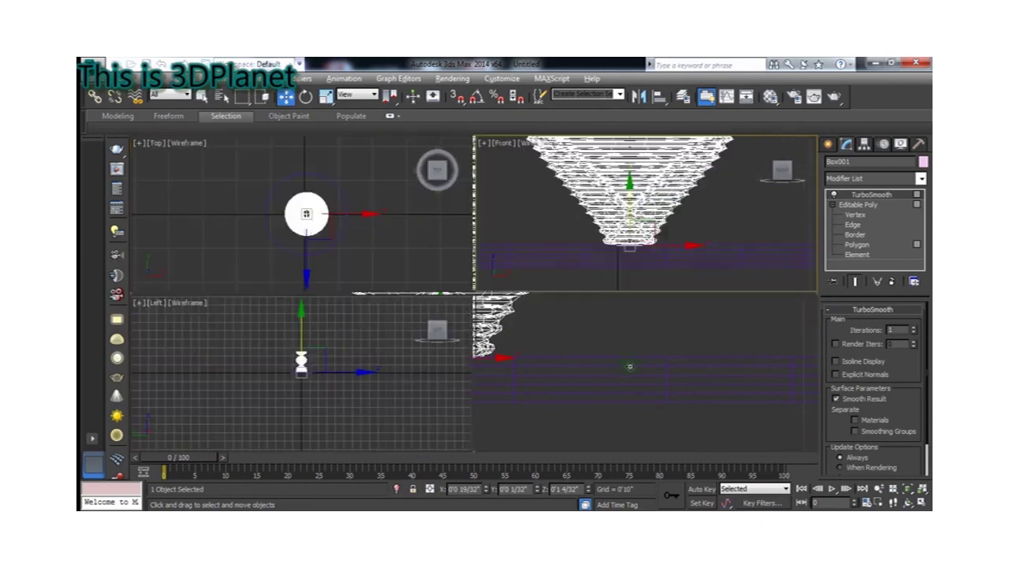
key("alt+w")
left_click(514, 396)
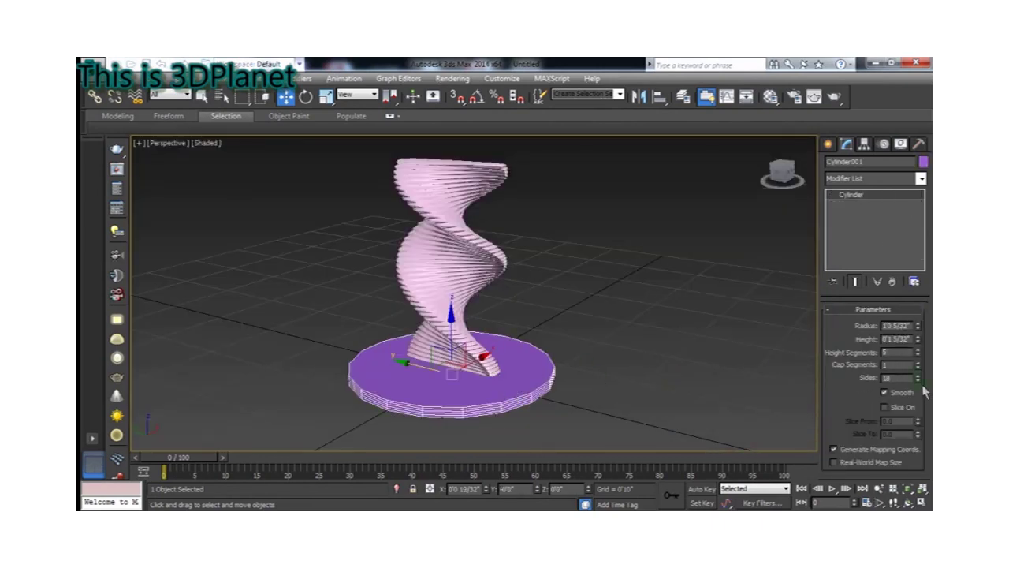
left_click_drag(918, 329, 919, 347)
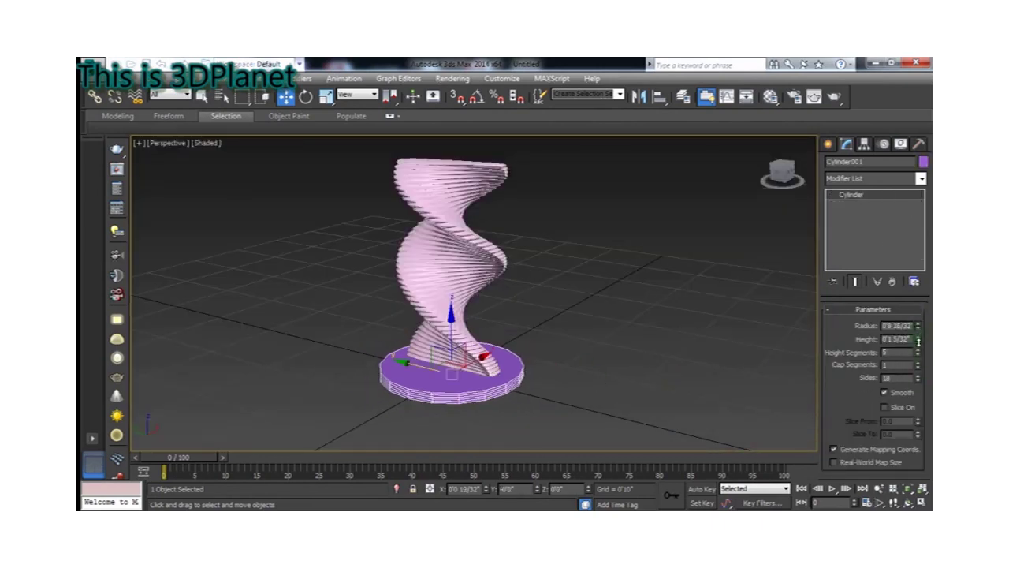
scroll(527, 365, "up", 3)
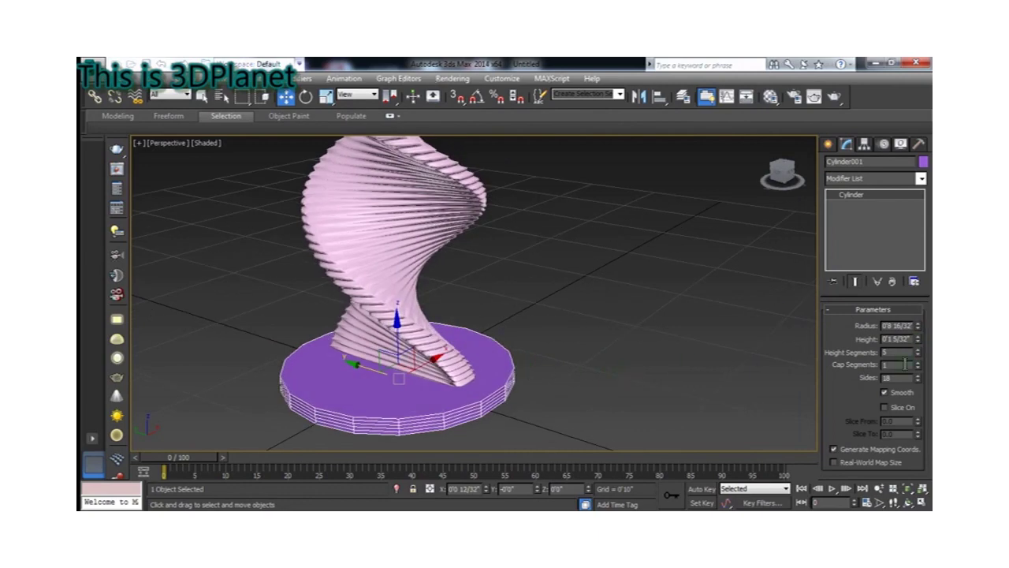
left_click_drag(918, 347, 917, 371)
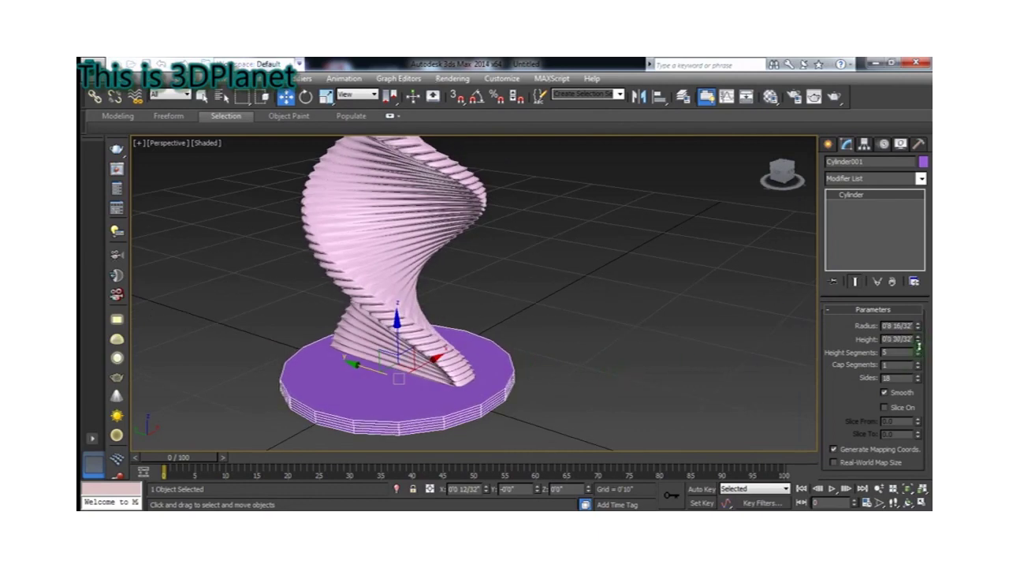
Check the base in the Front view and set its height to 0'0 24/32"
mouse_move(665, 364)
middle_mouse_down("alt")
mouse_move(615, 308)
mouse_move(654, 275)
middle_mouse_up("alt")
key("alt+w")
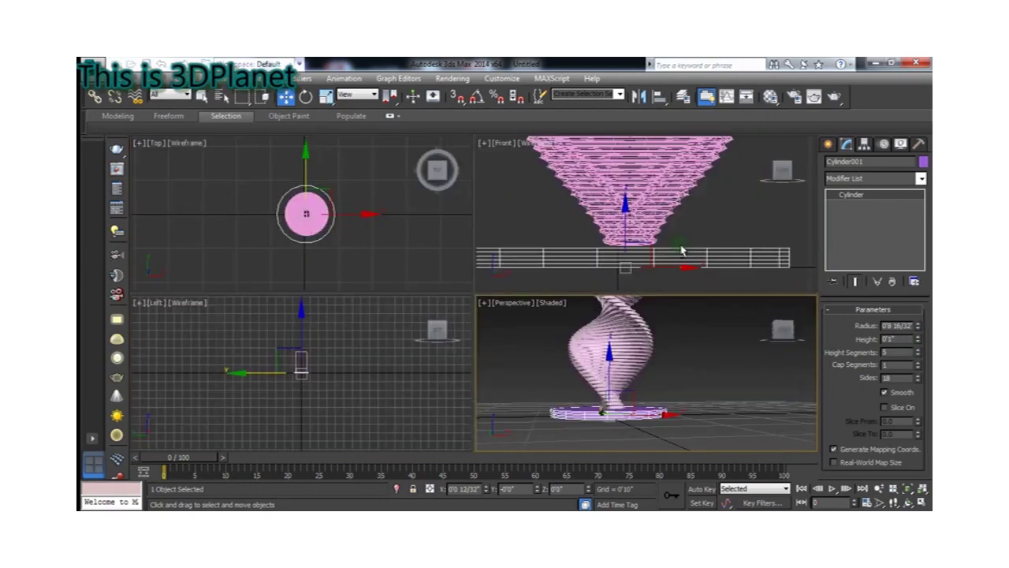
key("alt+w")
middle_click_drag(565, 304, 630, 284)
scroll(630, 284, "down", 2)
scroll(631, 284, "up", 1)
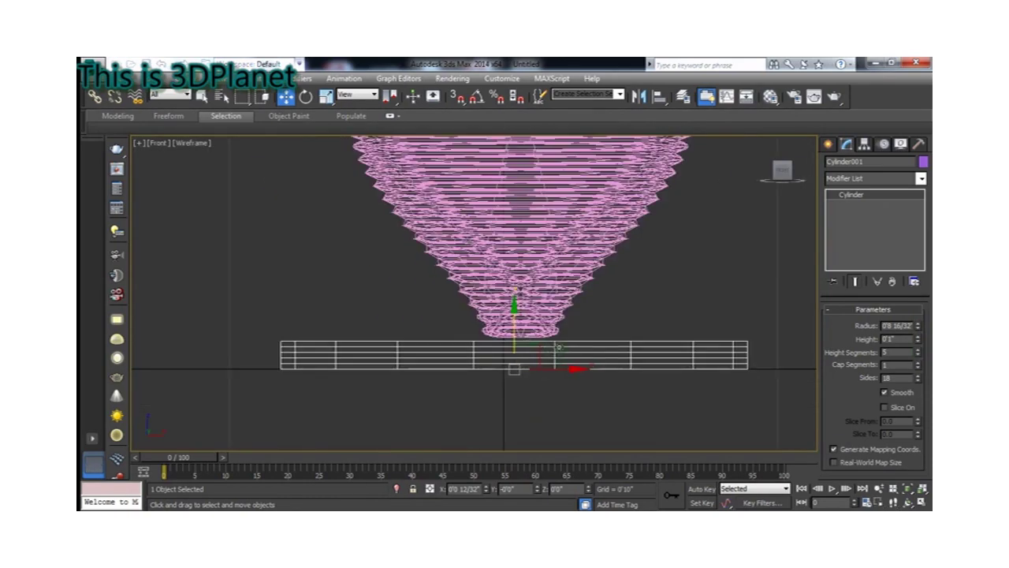
left_click(573, 320)
scroll(516, 304, "up", 1)
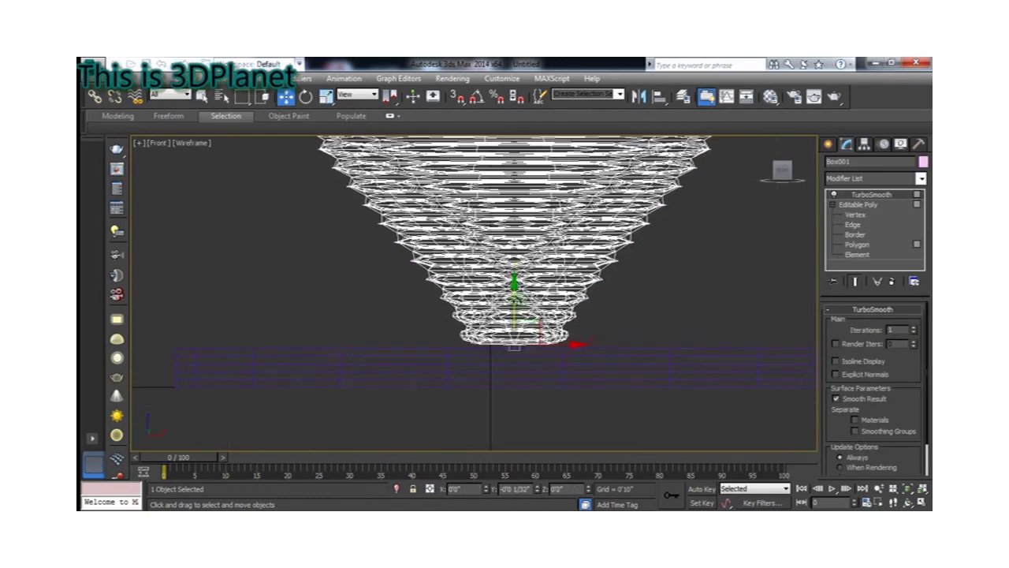
scroll(517, 303, "up", 2)
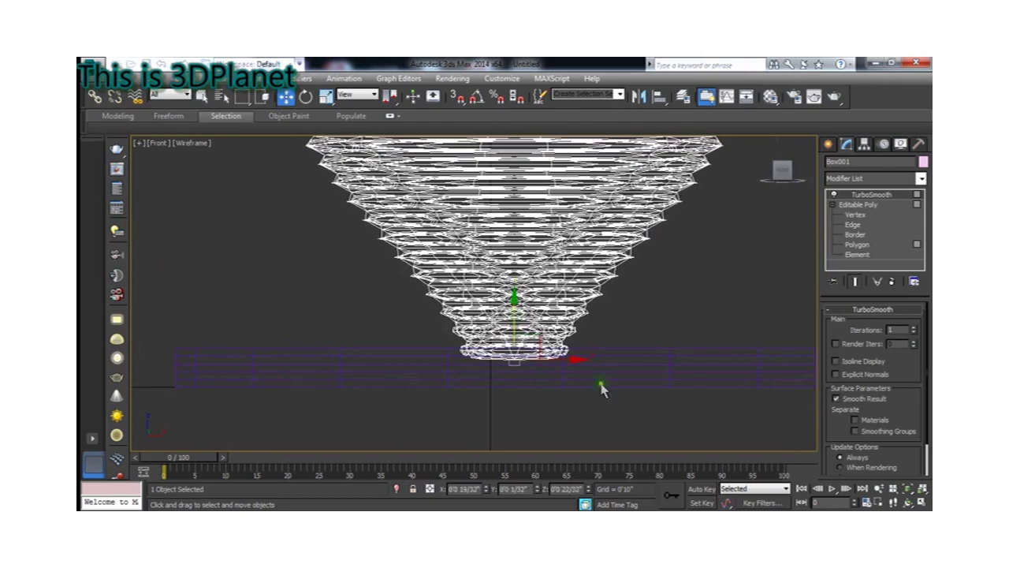
left_click(604, 387)
left_click(683, 360)
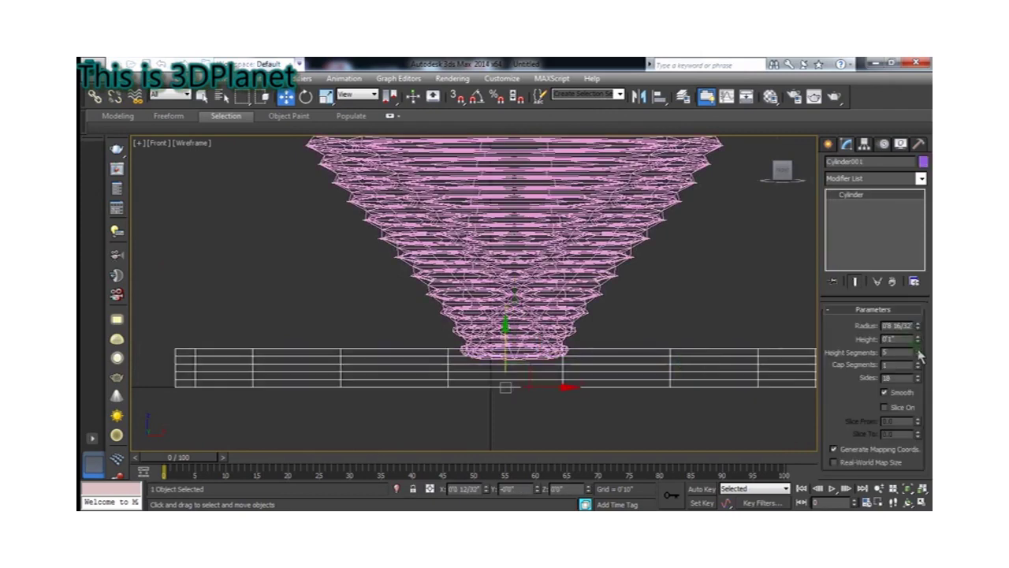
left_click_drag(920, 340, 916, 355)
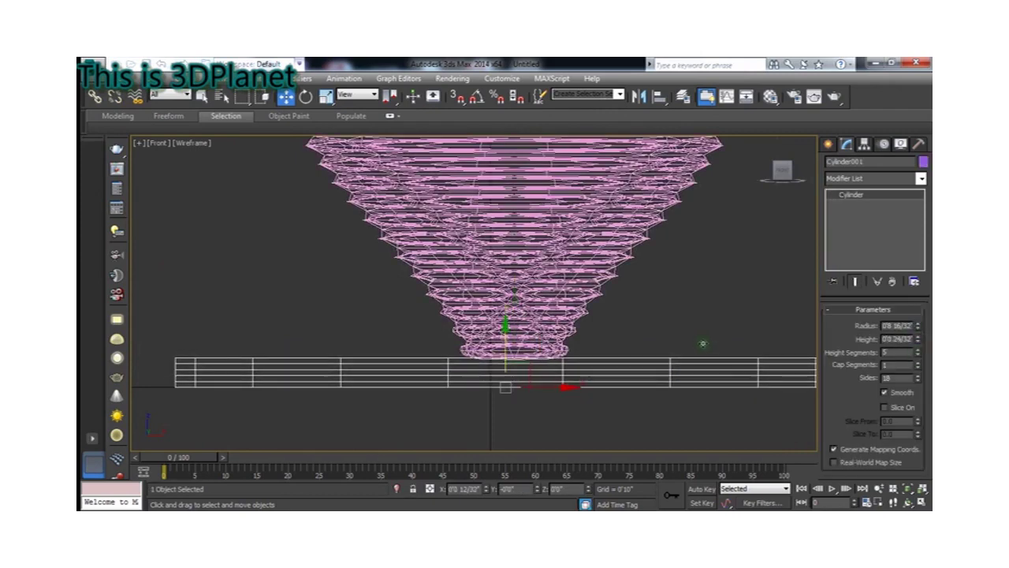
key("alt+w")
key("alt+w")
middle_click_drag(783, 394, 782, 365, "alt")
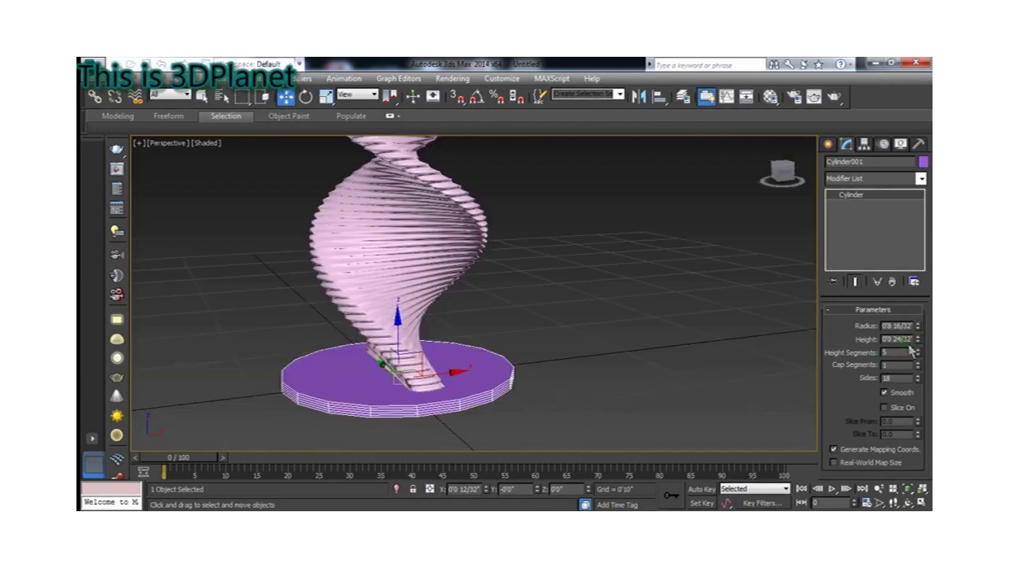
Adjust the base disc's radius, widening it beneath the spiral tower
left_click_drag(918, 334, 919, 347)
middle_click_drag(527, 331, 670, 331, "alt")
left_click_drag(919, 325, 918, 320)
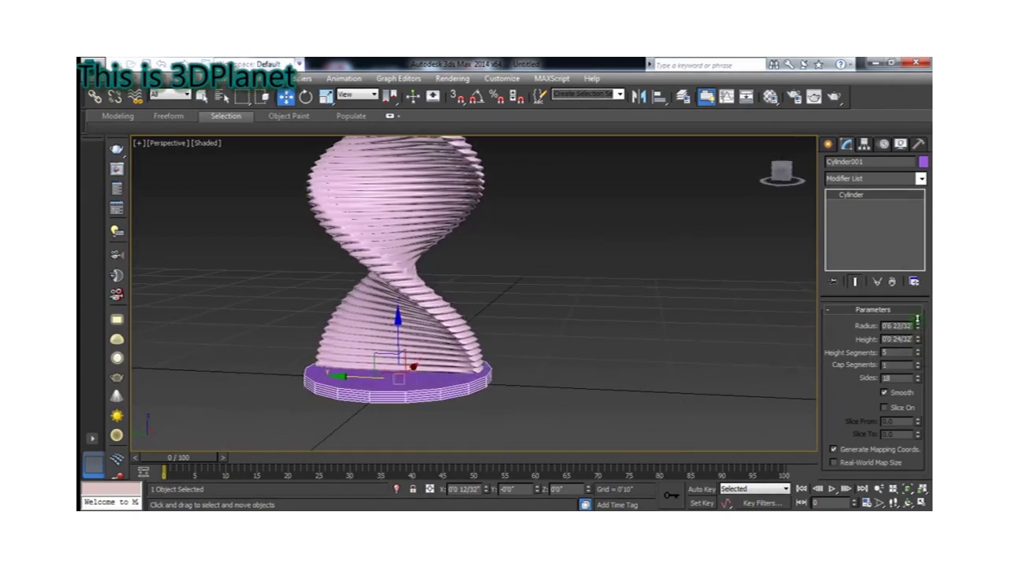
mouse_move(494, 317)
middle_mouse_down("alt")
mouse_move(518, 338)
mouse_move(547, 315)
mouse_move(545, 325)
middle_mouse_up("alt")
scroll(545, 326, "up", 2)
scroll(811, 367, "up", 2)
scroll(714, 369, "down", 2)
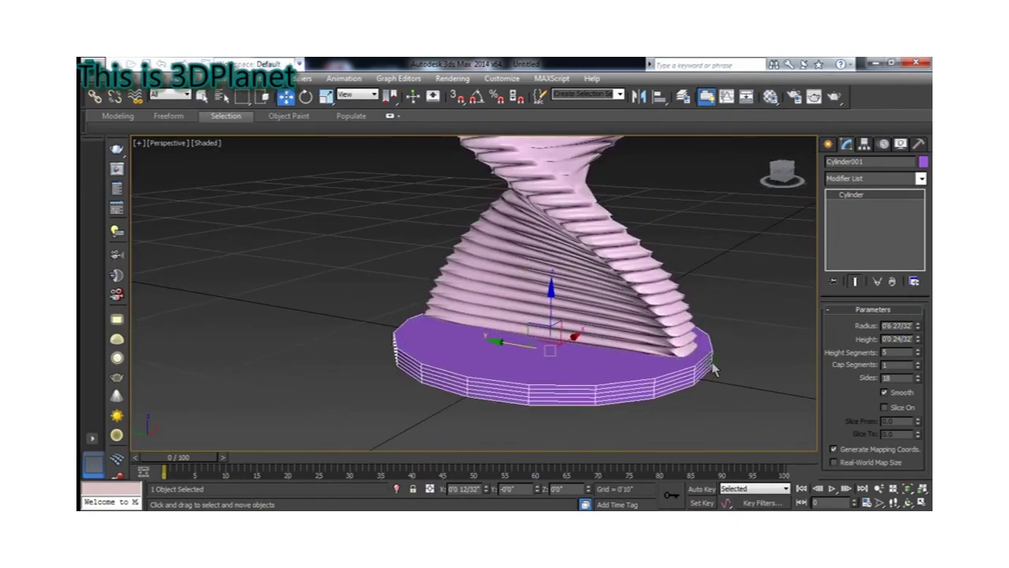
middle_click_drag(696, 387, 665, 395, "alt")
type("50")
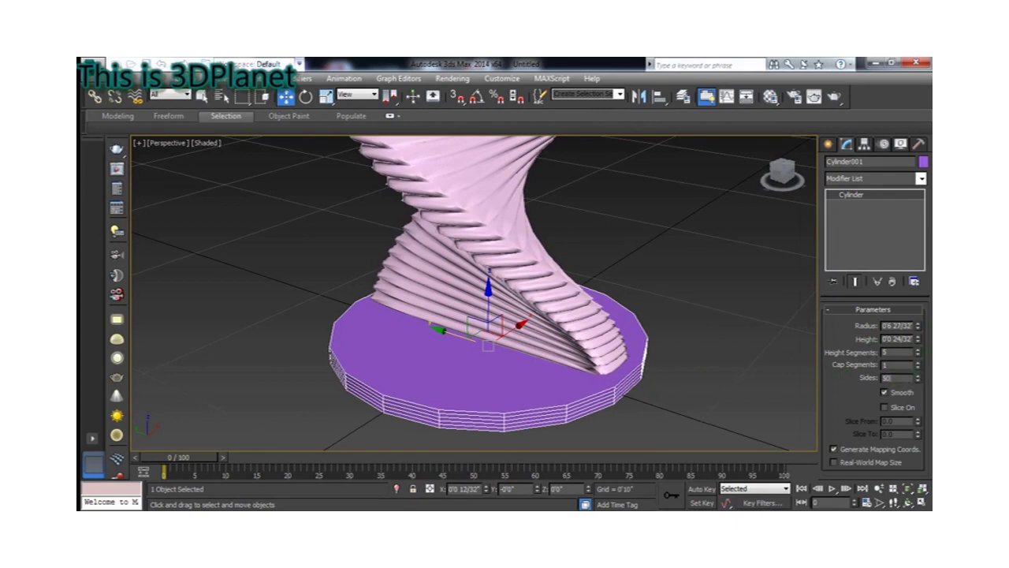
Raise the base's Sides to 50, then 100 for a smooth round rim
key("Return")
scroll(651, 367, "up", 3)
scroll(649, 367, "down", 4)
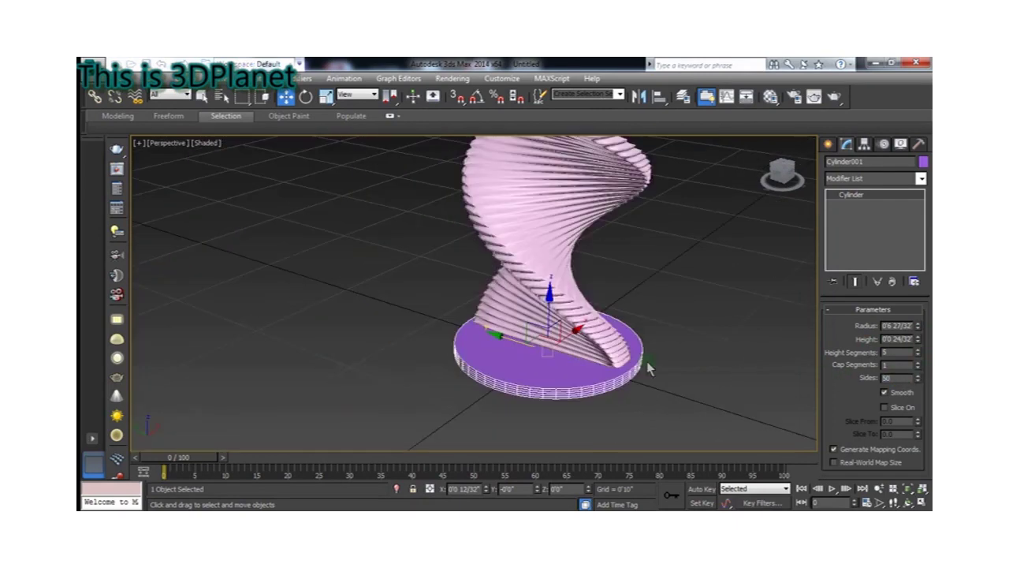
scroll(618, 362, "up", 4)
scroll(543, 297, "down", 2)
scroll(570, 290, "down", 2)
type("100")
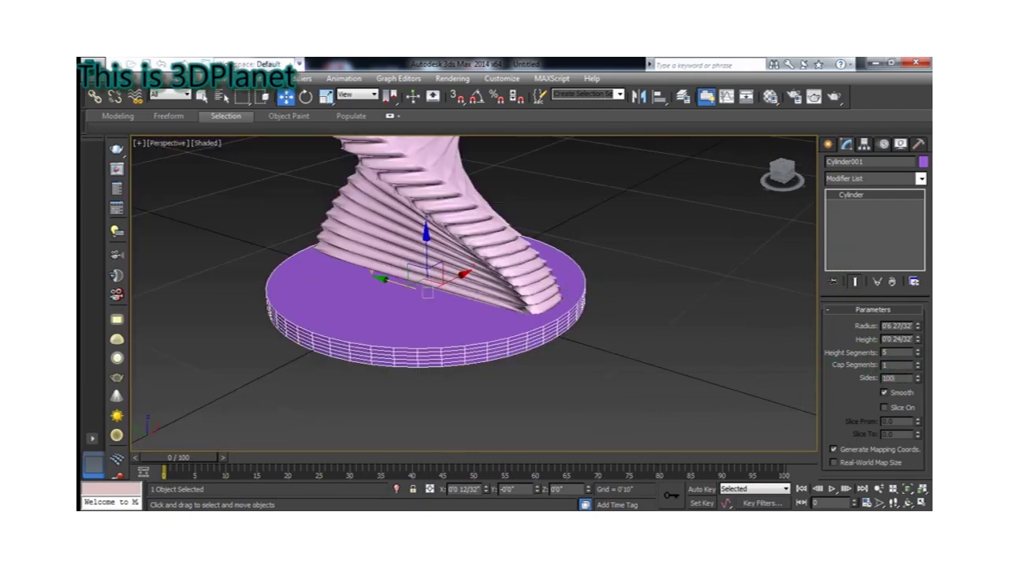
key("Return")
scroll(472, 362, "up", 3)
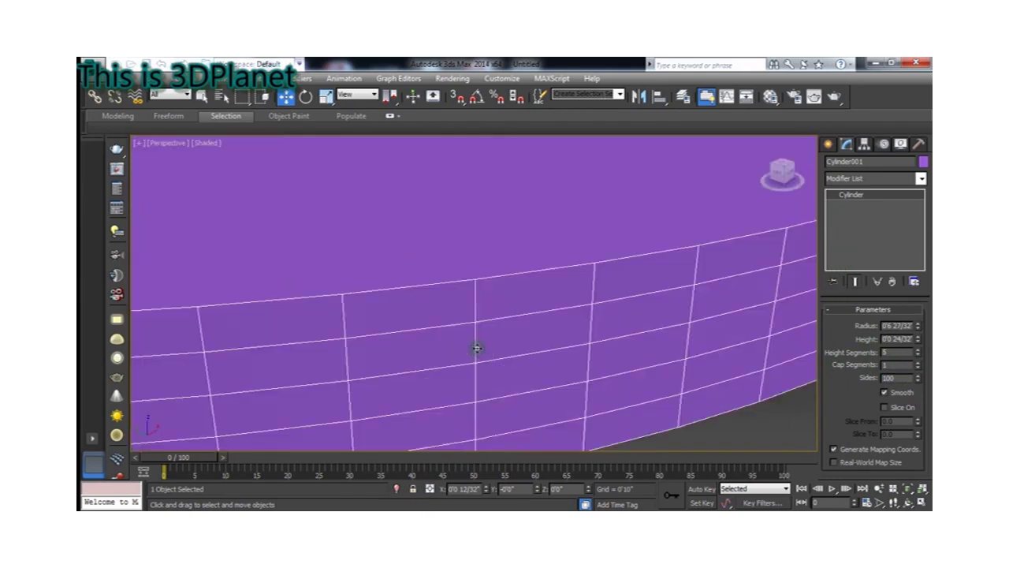
scroll(485, 343, "down", 3)
Give the base disc 20 height segments and 10 cap segments
scroll(485, 339, "up", 1)
right_click(476, 331)
mouse_move(539, 447)
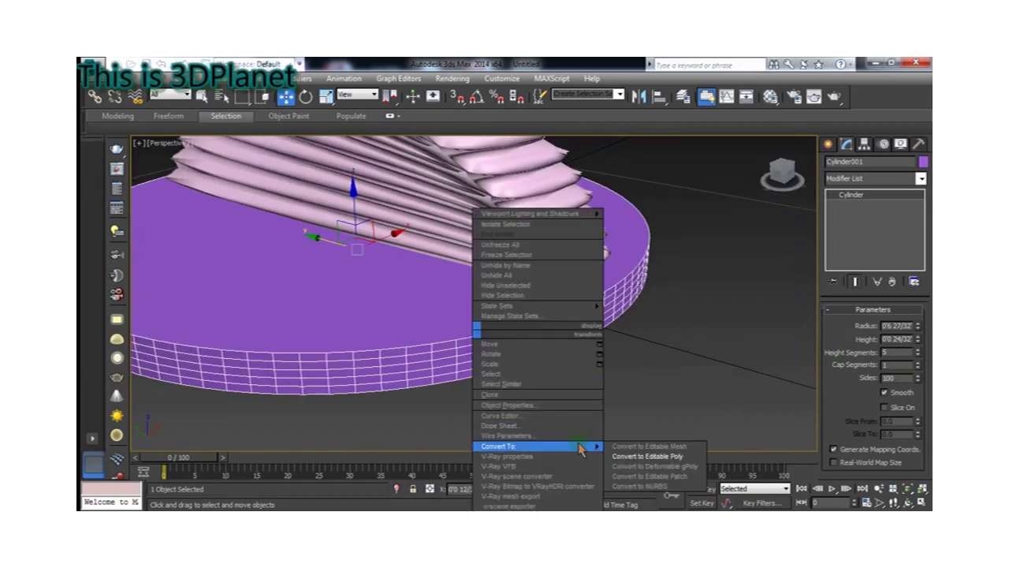
left_click(677, 376)
type("20")
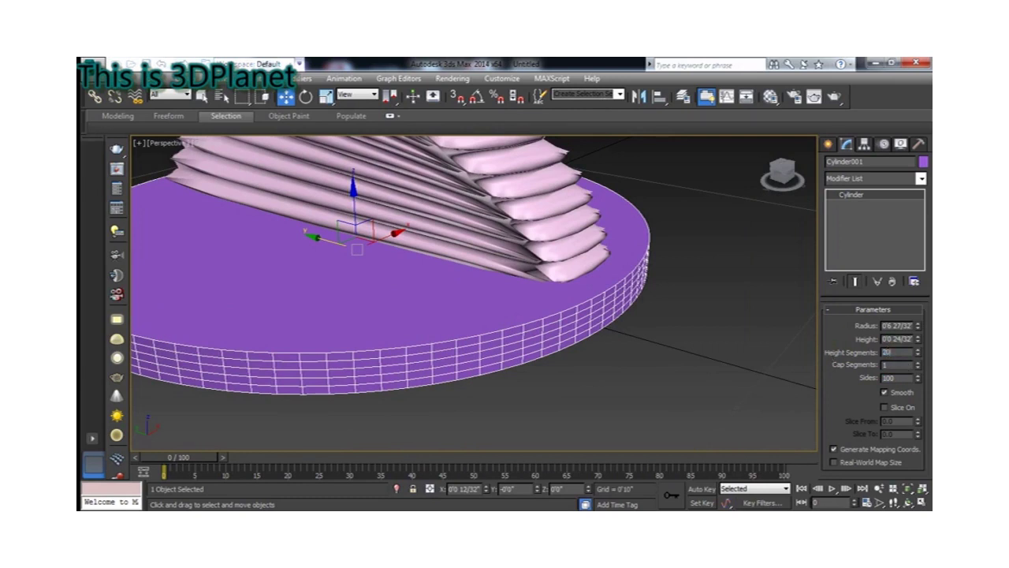
key("Return")
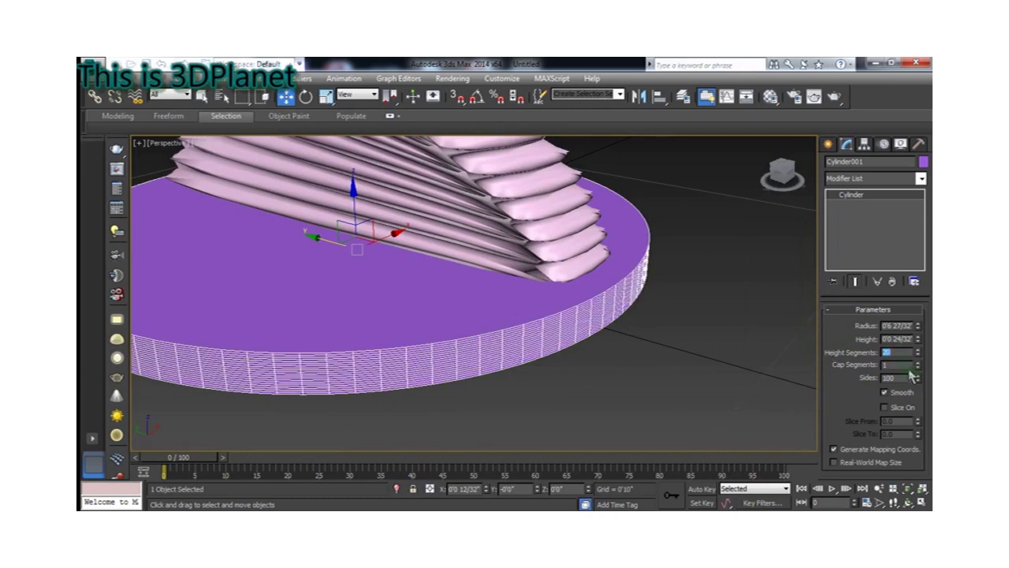
double_click(898, 365)
type("0")
key("Return")
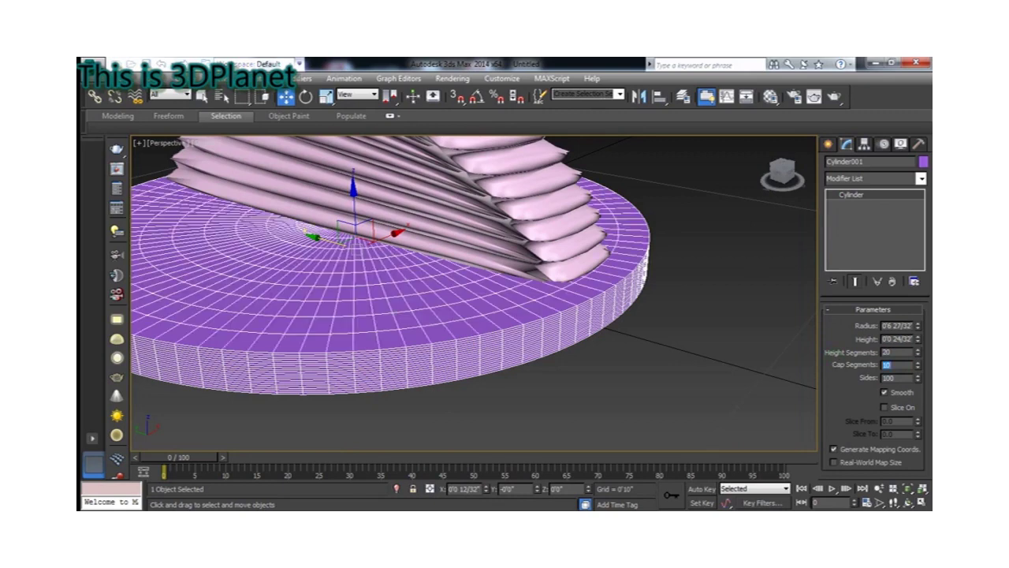
key("z")
Add a TurboSmooth modifier to the base disc and reselect it
left_click(872, 182)
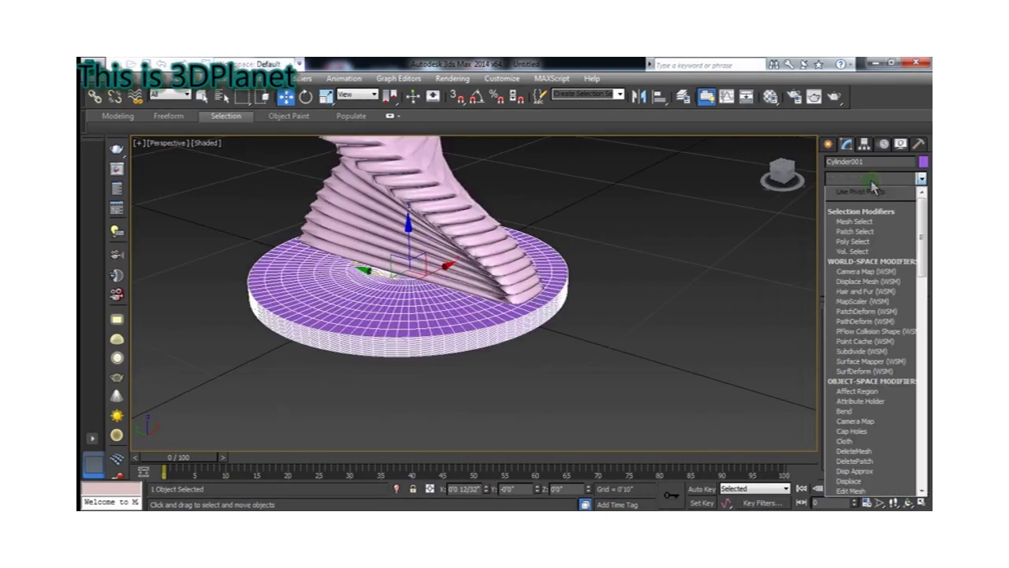
scroll(873, 237, "down", 10)
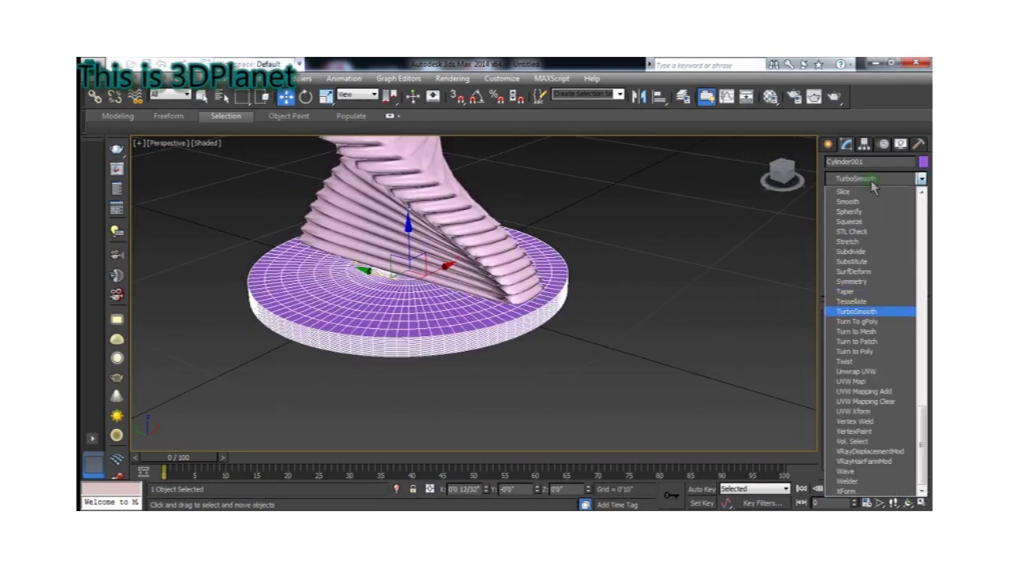
left_click(875, 307)
scroll(607, 304, "up", 4)
scroll(599, 297, "up", 1)
left_click(635, 272)
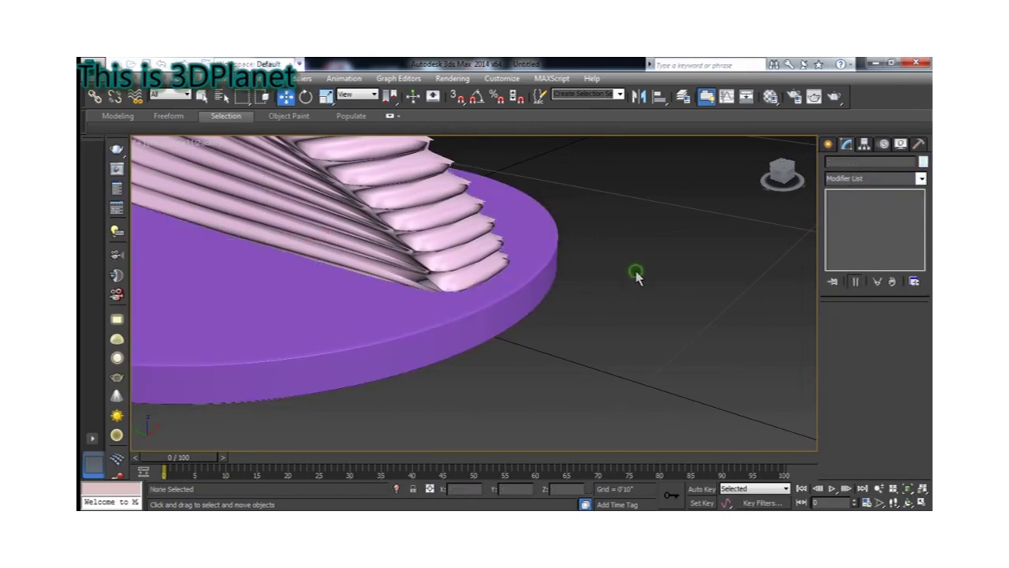
left_click(537, 285)
scroll(575, 293, "down", 5)
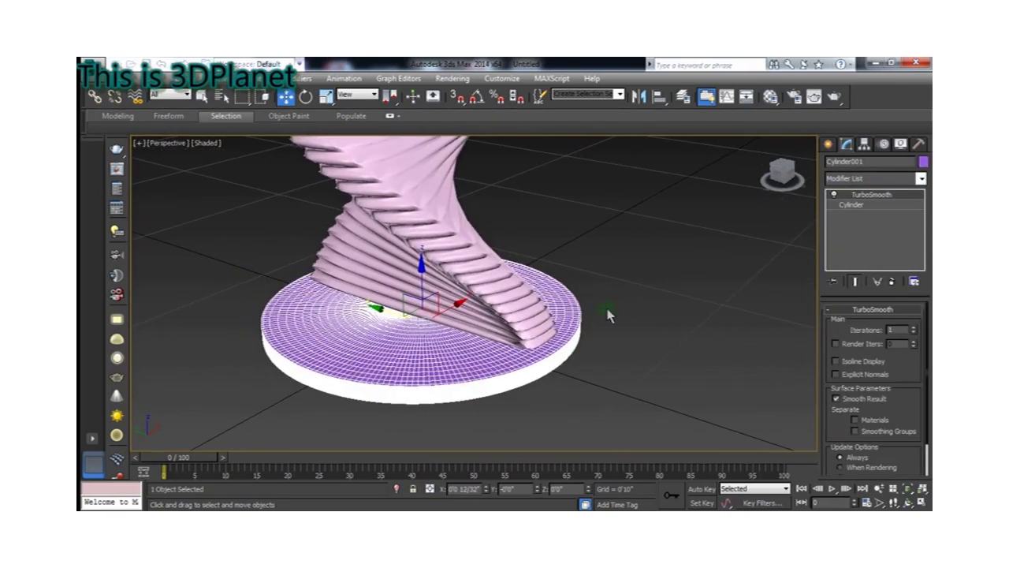
Create a bright green VRayMtl and assign it to the base disc and twisted tower
key("m")
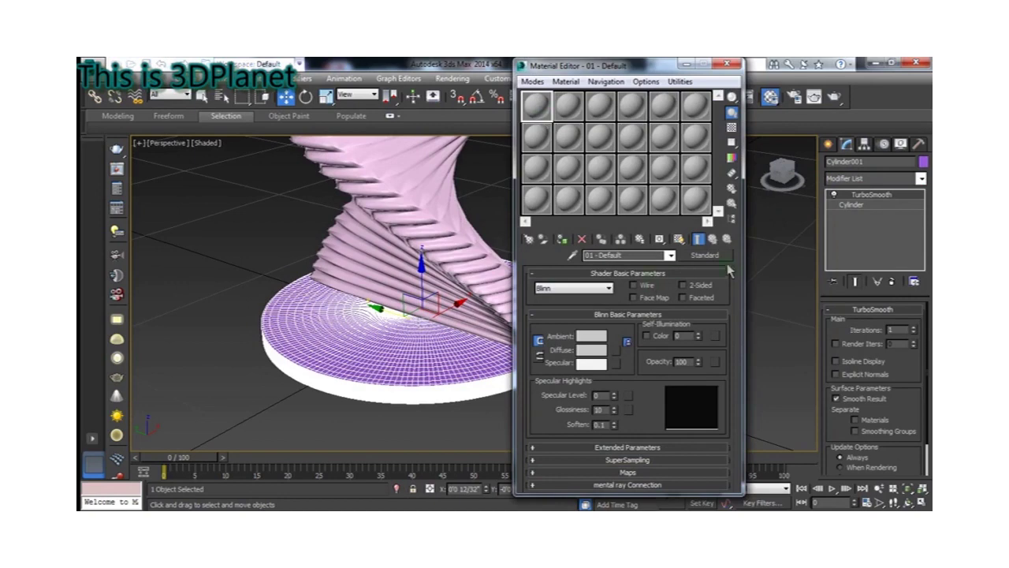
left_click(715, 258)
double_click(205, 330)
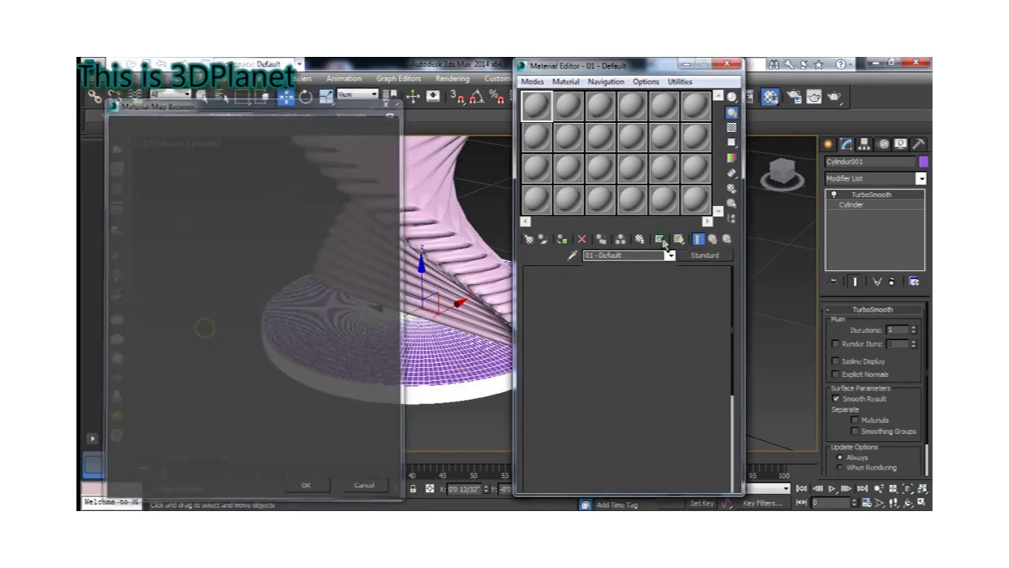
left_click(588, 287)
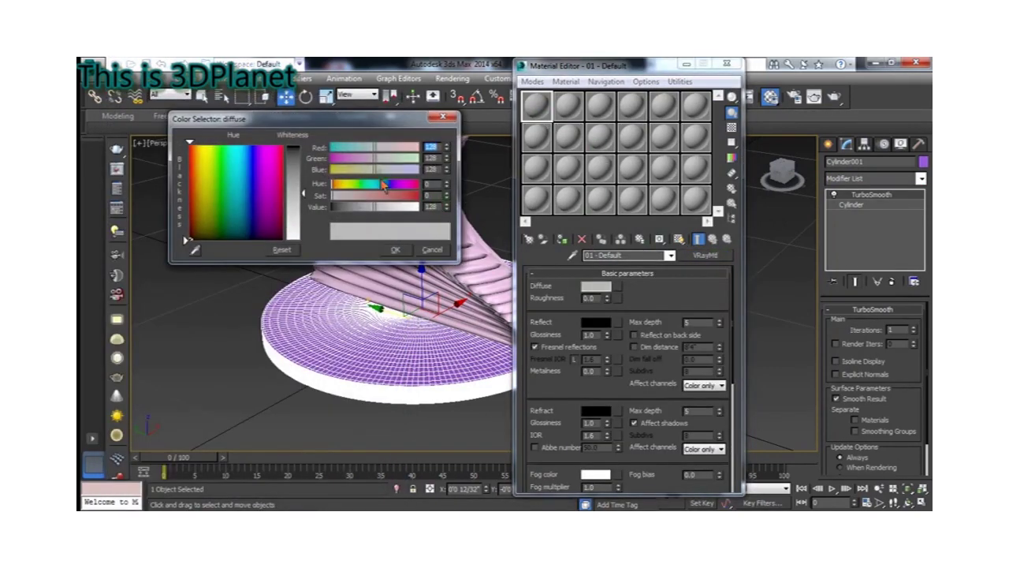
left_click_drag(371, 147, 332, 147)
mouse_move(374, 189)
left_mouse_down()
mouse_move(330, 186)
mouse_move(418, 158)
mouse_move(332, 147)
left_mouse_up()
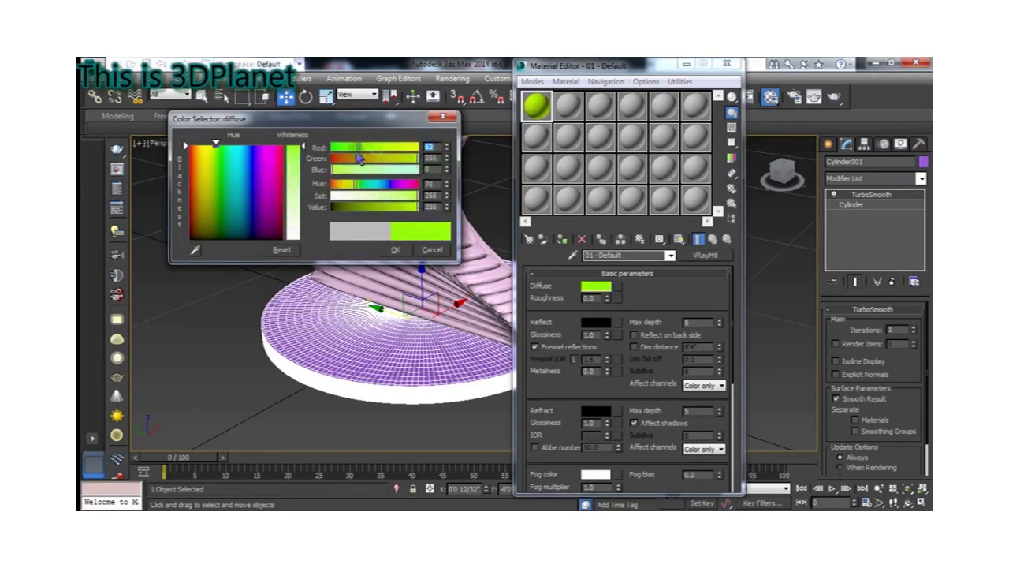
left_click(395, 249)
left_click(561, 239)
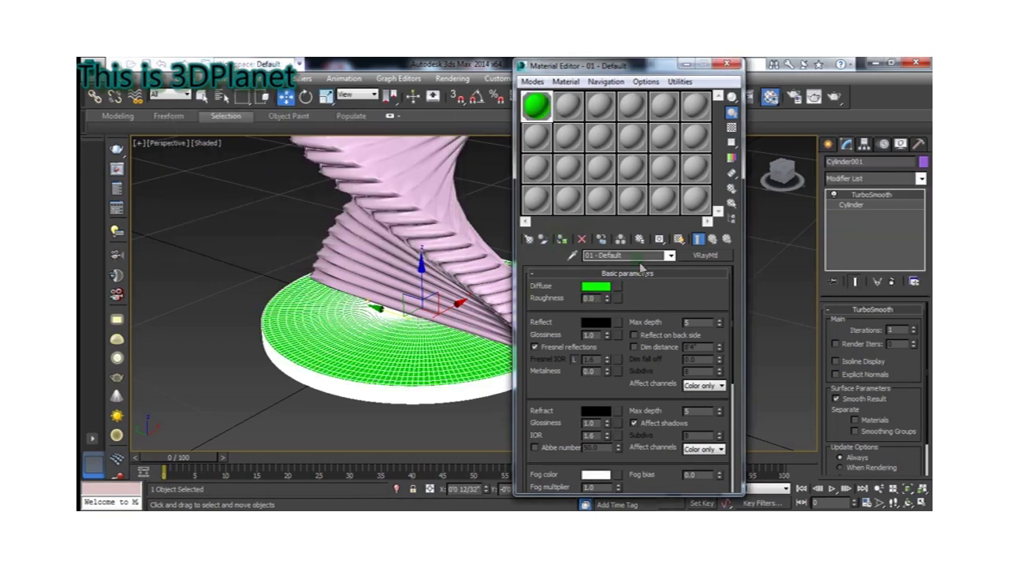
left_click(449, 220)
left_click(562, 239)
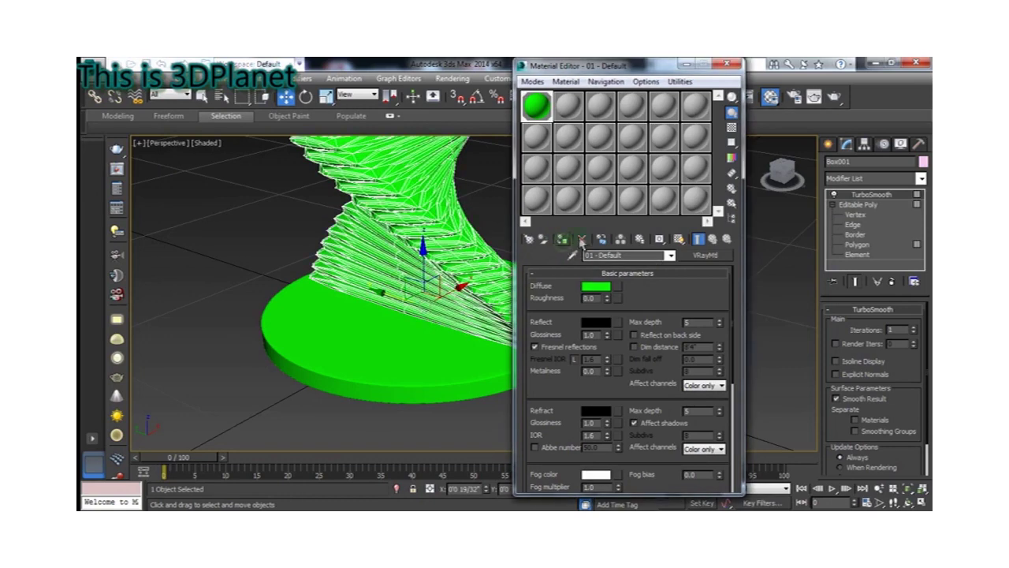
Give the green material grey reflection with 0.7 glossiness and grey refraction
left_click(609, 323)
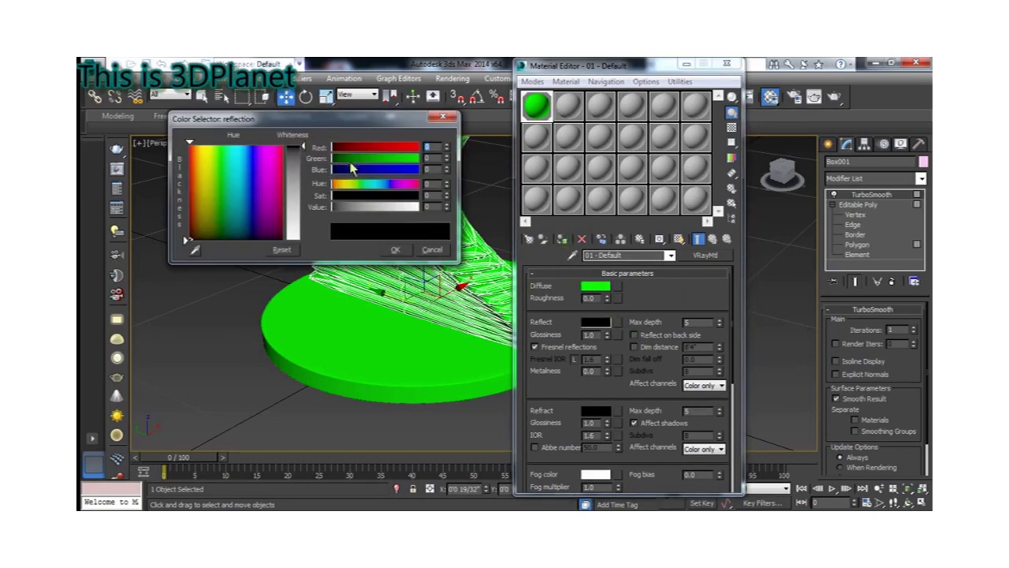
left_click_drag(306, 152, 306, 202)
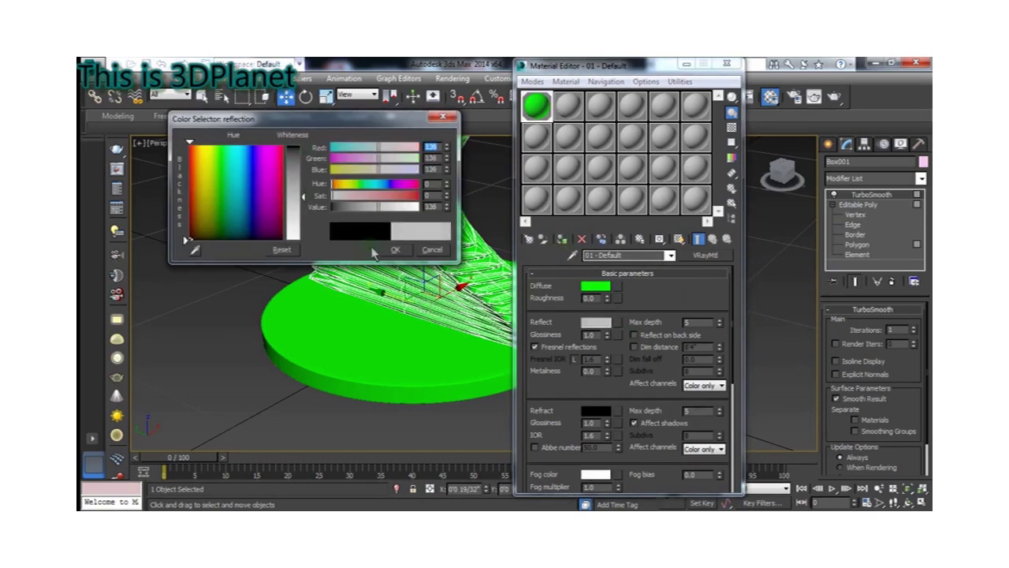
left_click(395, 249)
scroll(617, 398, "down", 2)
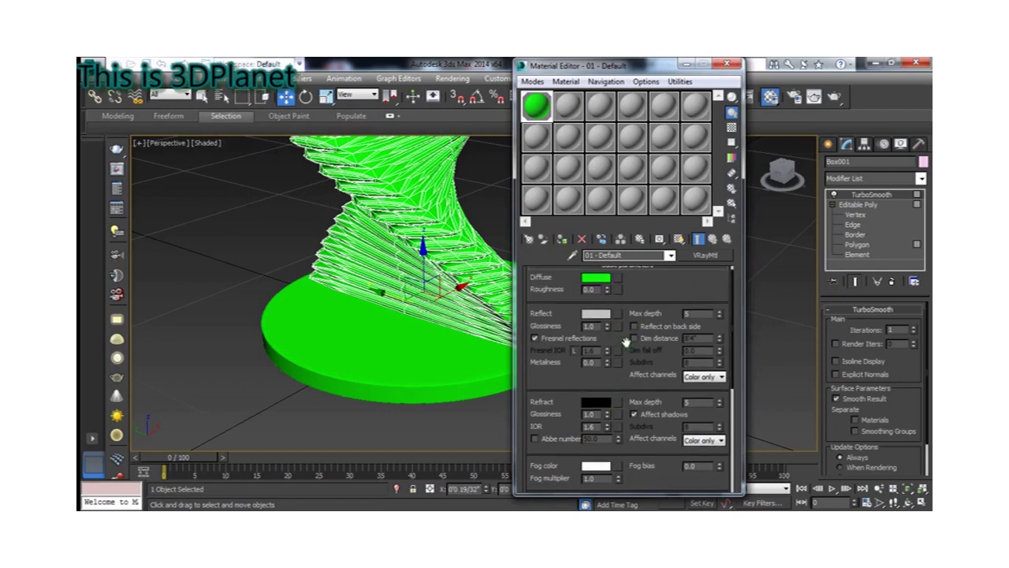
double_click(590, 326)
type("0.7")
left_click(596, 402)
left_click_drag(306, 154, 304, 193)
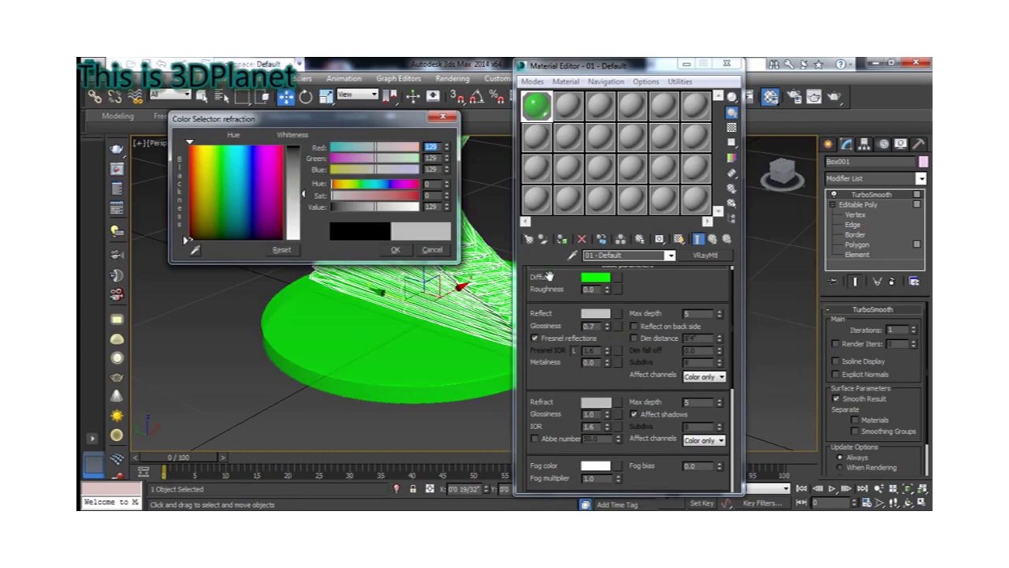
left_click(394, 250)
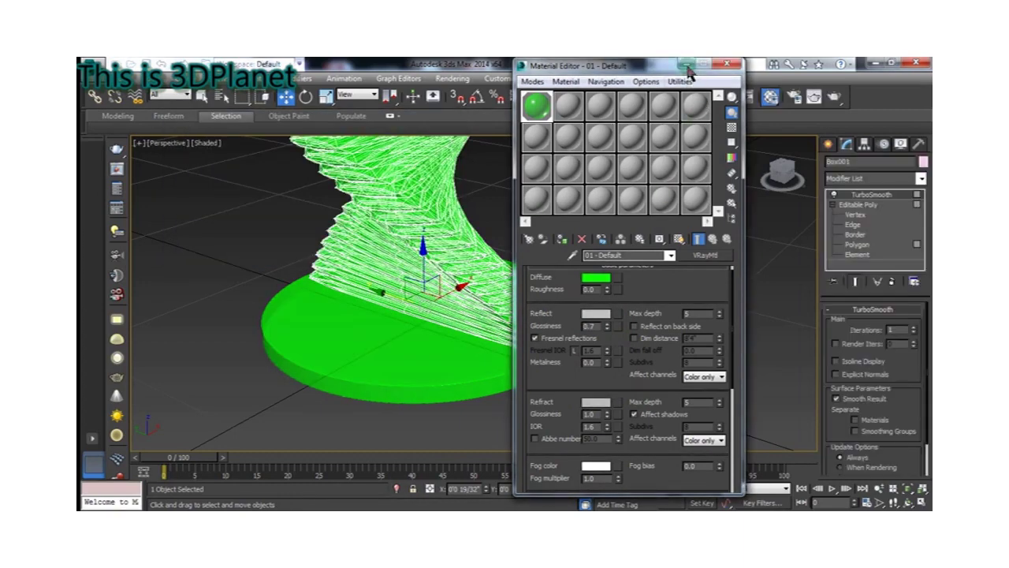
left_click(687, 63)
left_click(722, 224)
scroll(694, 248, "down", 2)
scroll(620, 289, "down", 2)
Select the base cylinder and maximize the Front view
scroll(611, 276, "down", 3)
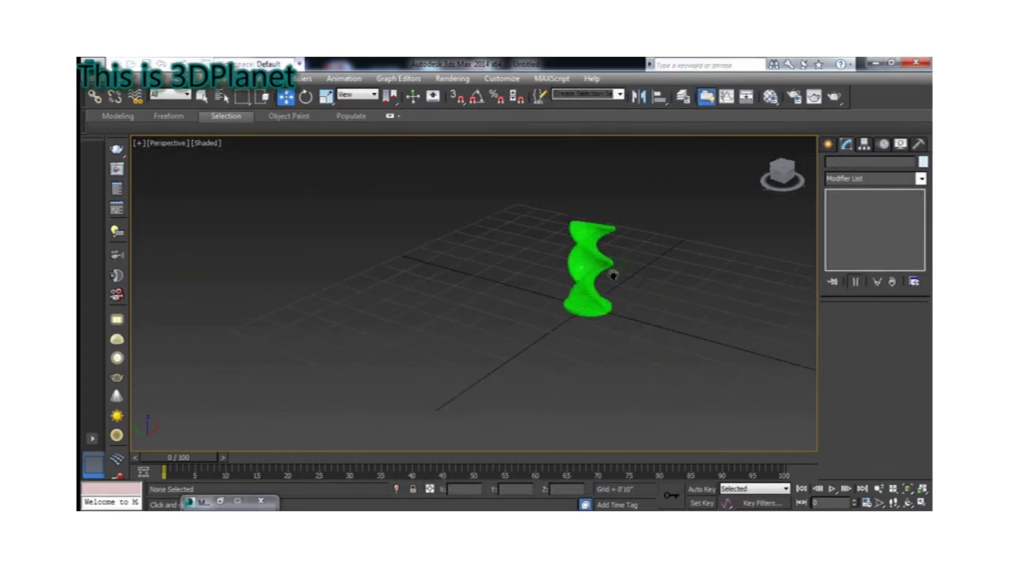
scroll(599, 286, "up", 1)
left_click(828, 145)
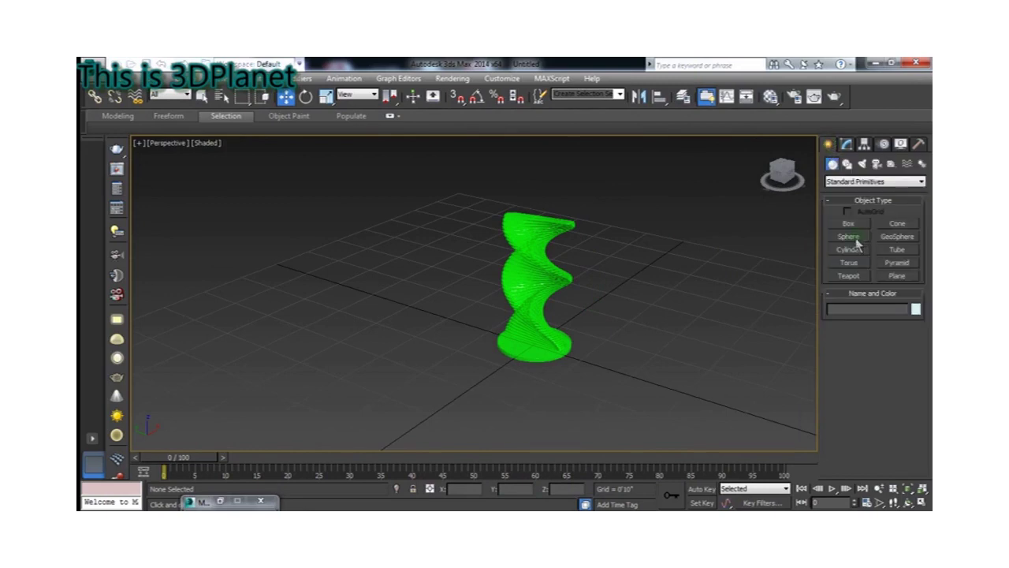
left_click(557, 359)
key("alt+w")
key("alt+w")
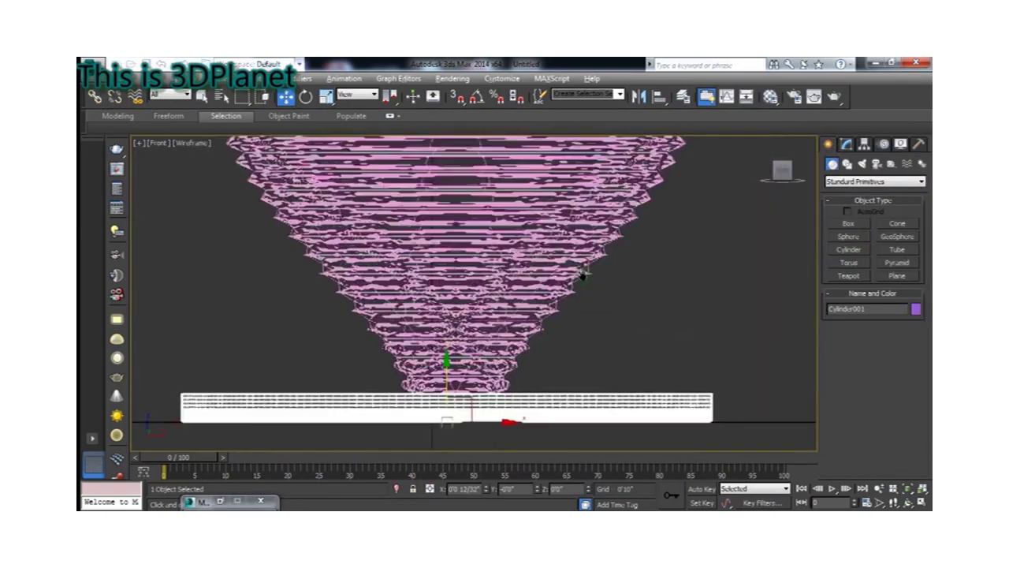
scroll(582, 270, "down", 2)
scroll(597, 281, "down", 1)
Shift-drag an independent copy of the base up onto the pedestal top as Cylinder002
right_click(564, 337)
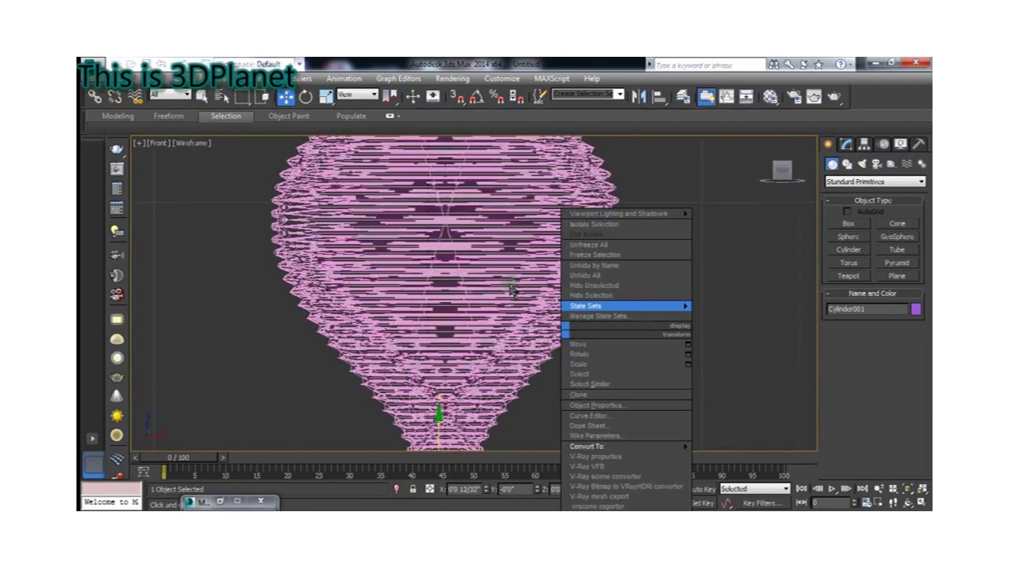
scroll(532, 287, "down", 2)
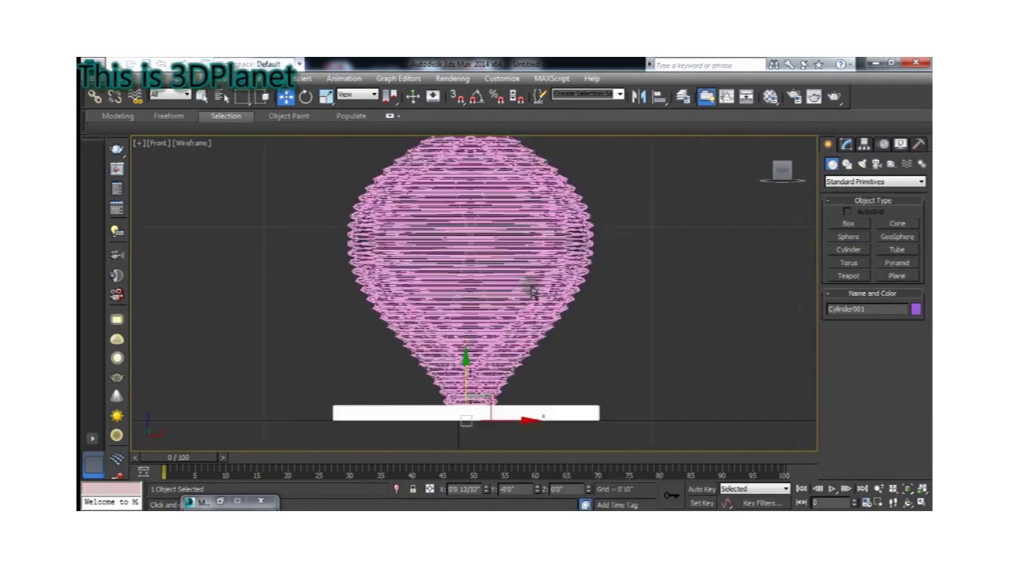
scroll(523, 289, "down", 2)
scroll(513, 276, "down", 2)
scroll(516, 325, "down", 1)
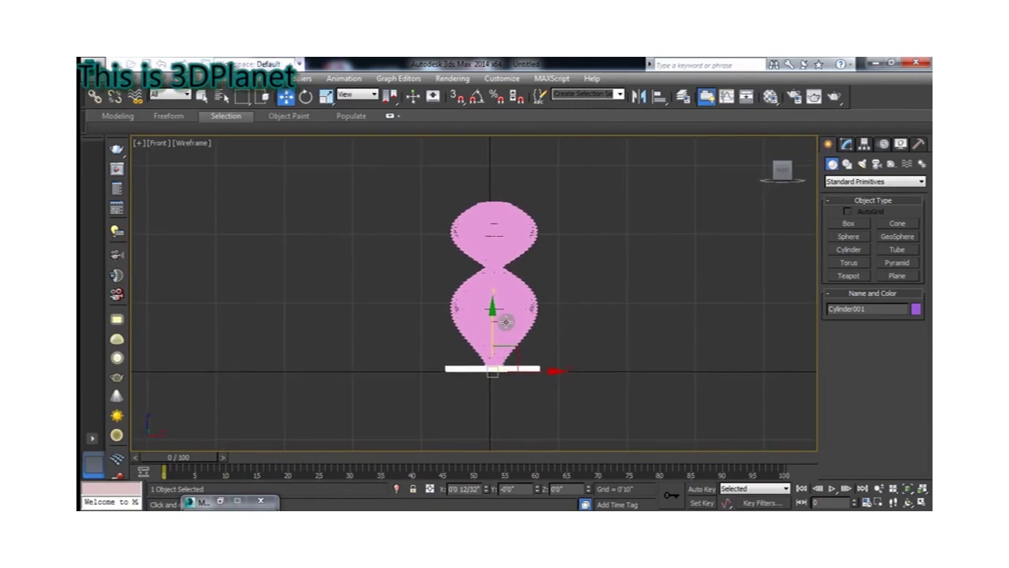
left_click_drag(512, 325, 514, 166, "shift")
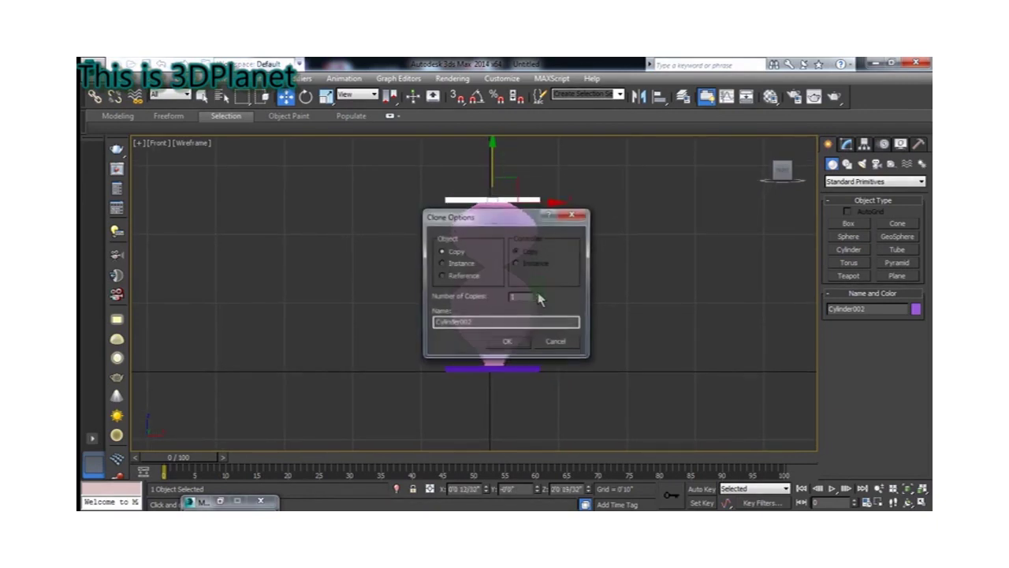
left_click(507, 340)
scroll(509, 219, "up", 4)
key("alt+w")
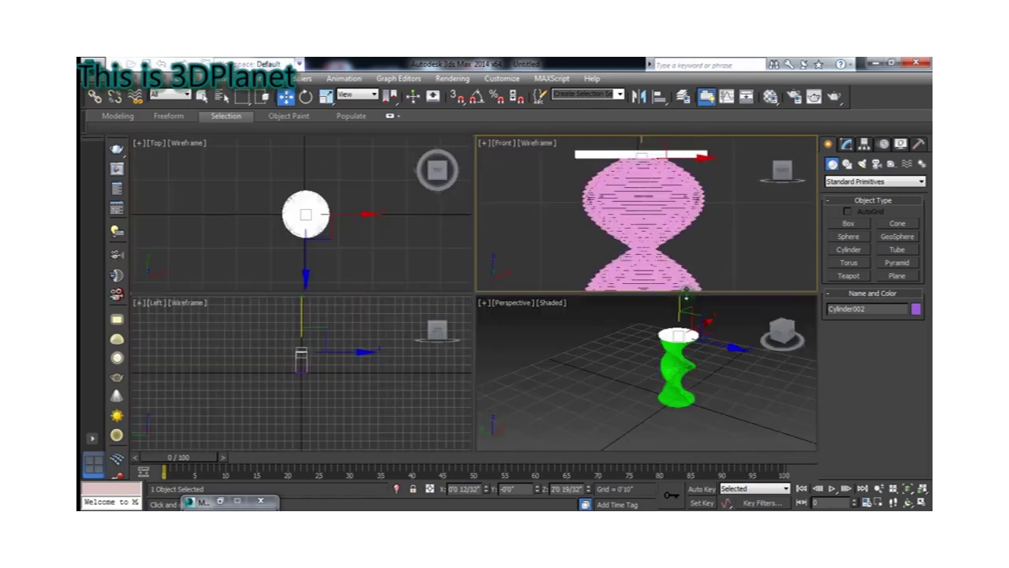
key("alt+w")
key("alt+w")
key("alt+w")
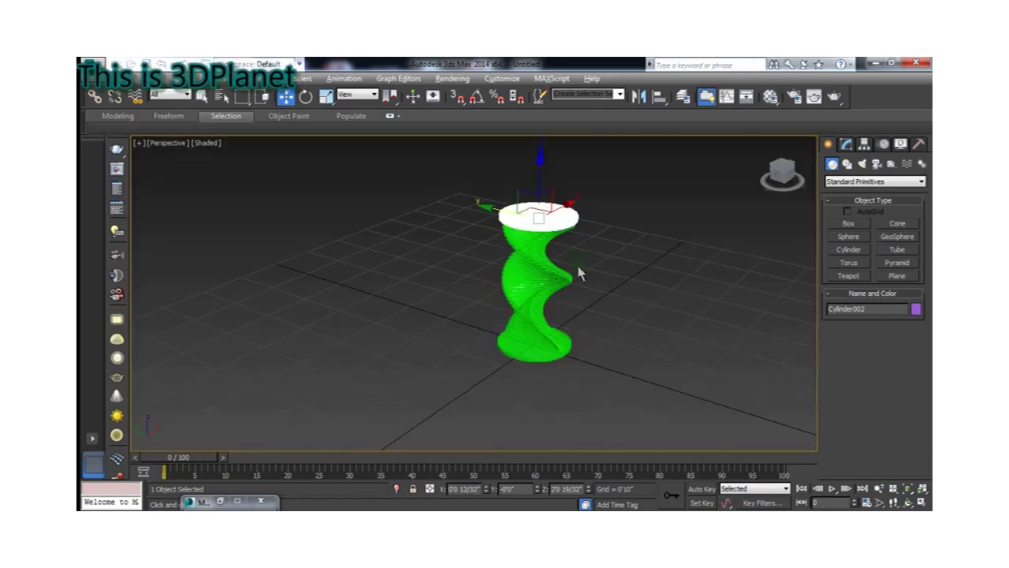
scroll(579, 273, "up", 3)
scroll(559, 226, "up", 3)
scroll(552, 300, "up", 2)
Set Cylinder002's radius to 1'6" at its Cylinder level below TurboSmooth
mouse_move(572, 294)
middle_mouse_down("alt")
mouse_move(563, 236)
mouse_move(541, 311)
mouse_move(554, 238)
mouse_move(552, 260)
mouse_move(665, 239)
middle_mouse_up("alt")
scroll(563, 237, "down", 4)
left_click(847, 144)
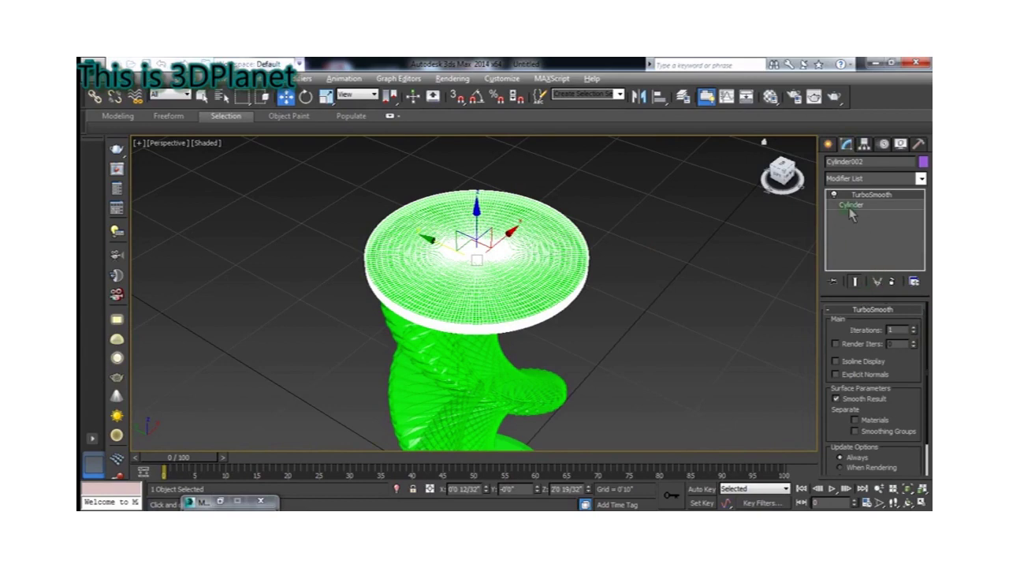
key("alt+w")
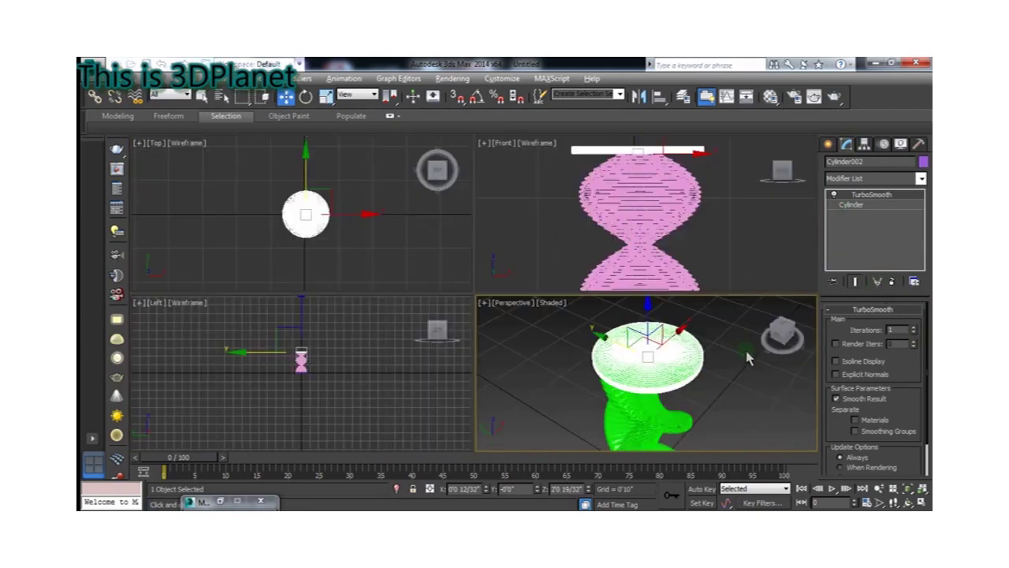
key("alt+w")
left_click(852, 204)
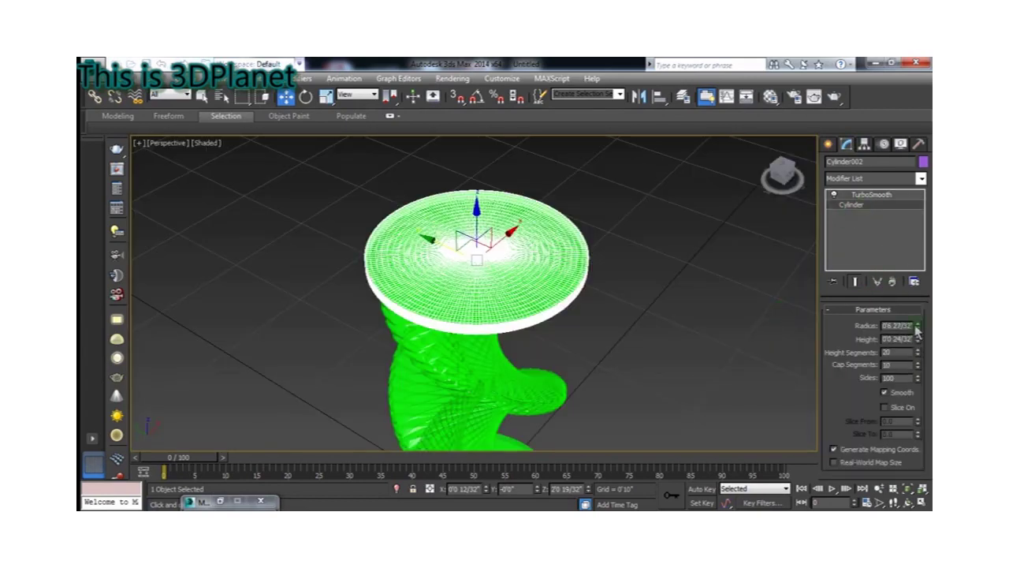
left_click(907, 325)
type("1'0")
key("Return")
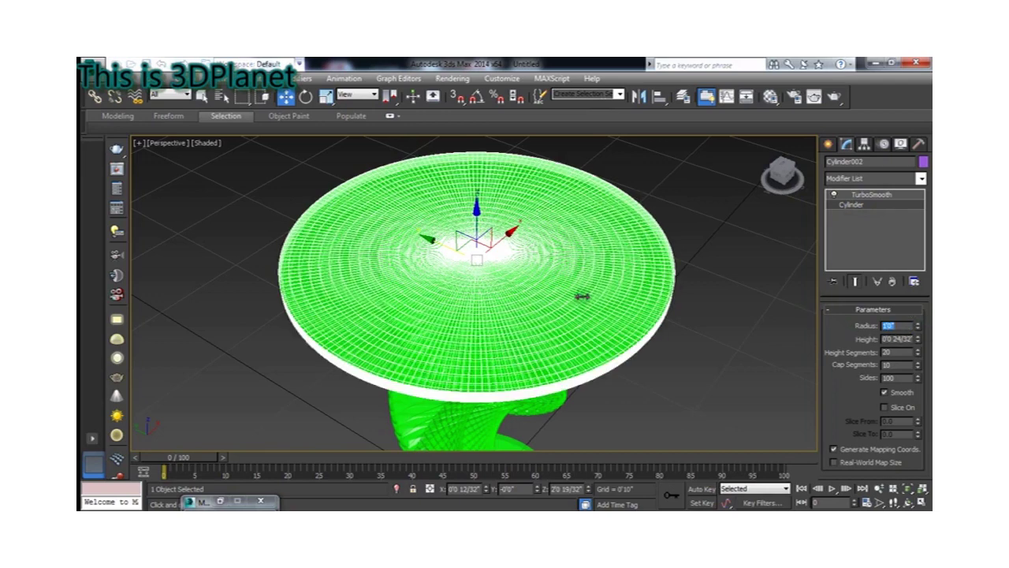
Orbit around the widened table to inspect the tabletop, deselecting it
middle_click_drag(582, 297, 598, 269, "alt")
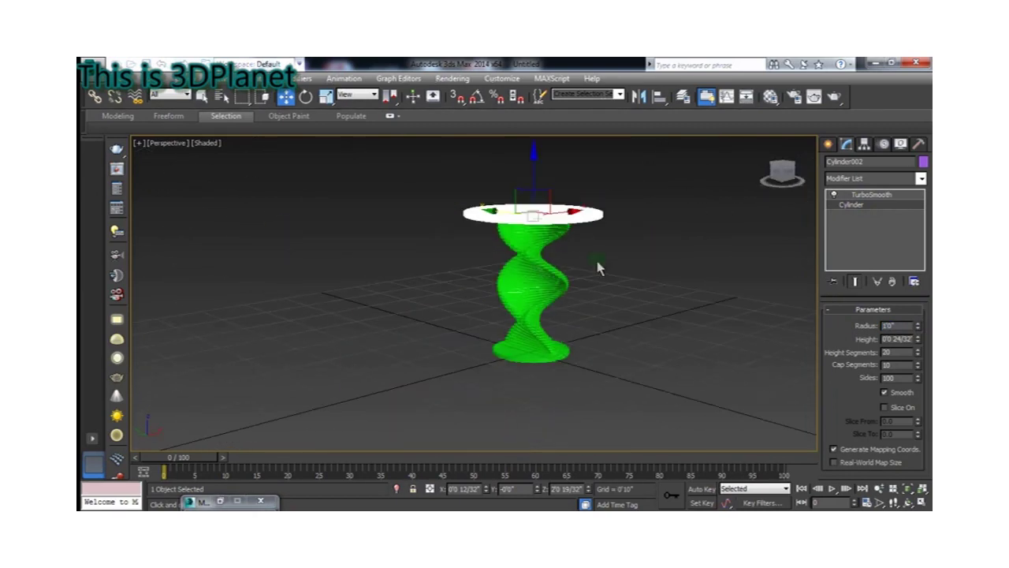
middle_click_drag(557, 233, 560, 253, "alt")
scroll(560, 252, "up", 4)
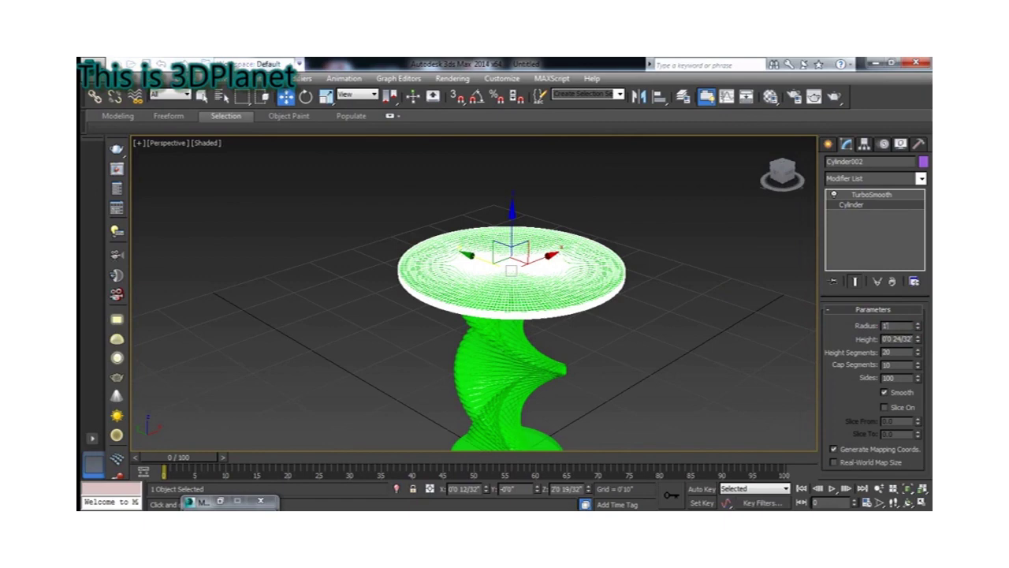
middle_click_drag(527, 279, 671, 270, "alt")
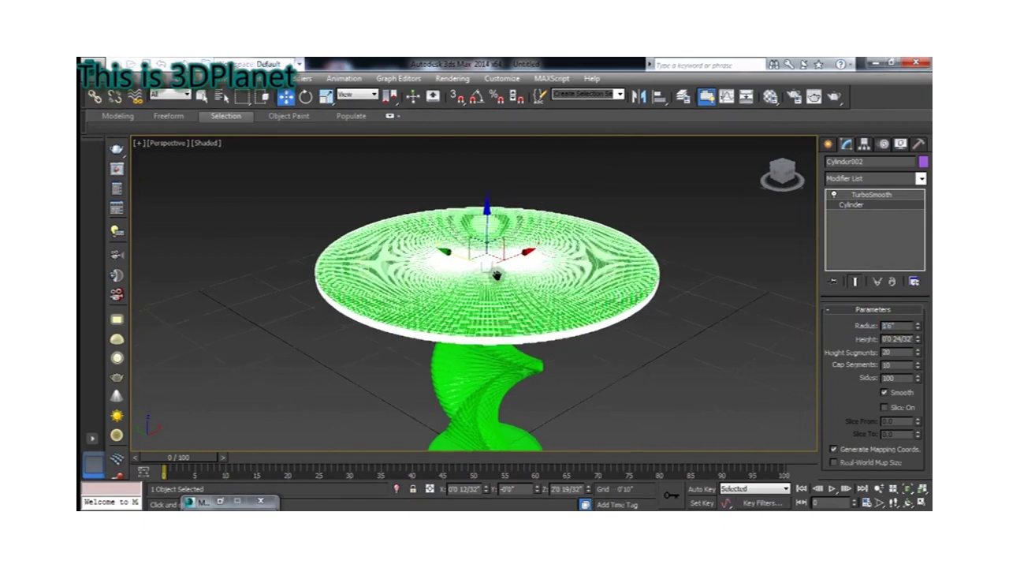
left_click(671, 271)
middle_click_drag(406, 234, 437, 270, "alt")
scroll(589, 309, "up", 4)
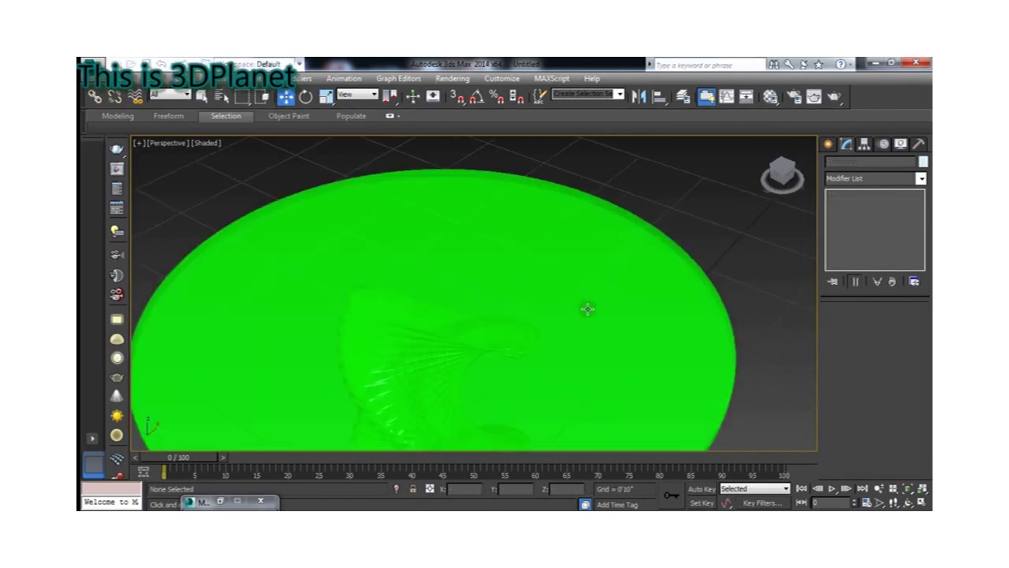
mouse_move(588, 309)
middle_mouse_down("alt")
mouse_move(543, 275)
mouse_move(579, 255)
mouse_move(543, 229)
mouse_move(547, 247)
mouse_move(636, 266)
middle_mouse_up("alt")
scroll(550, 276, "down", 4)
scroll(579, 255, "down", 4)
scroll(581, 270, "up", 4)
Darken the material's green diffuse, lighten its refraction grey for translucency, and adjust IOR
key("m")
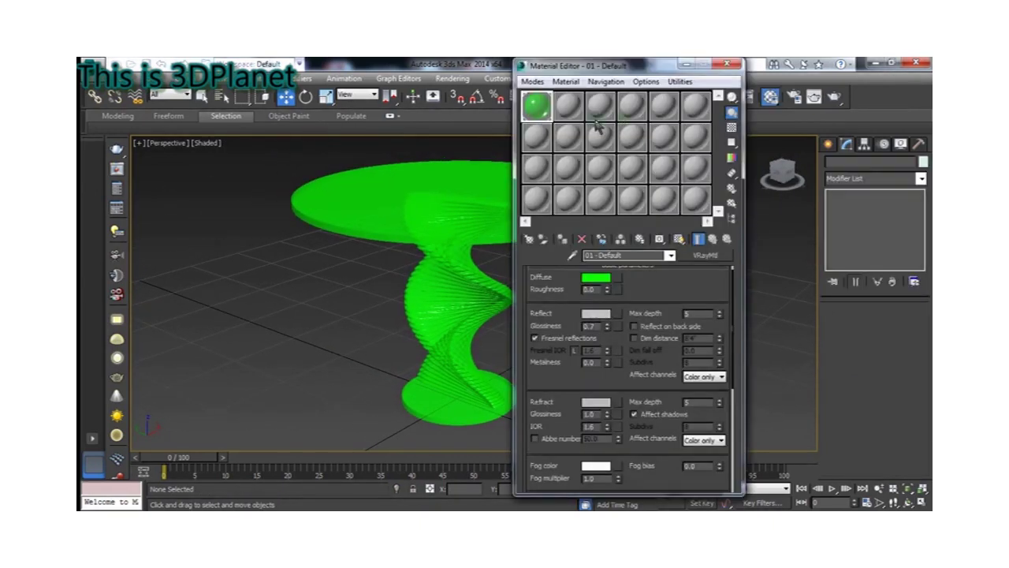
left_click(597, 277)
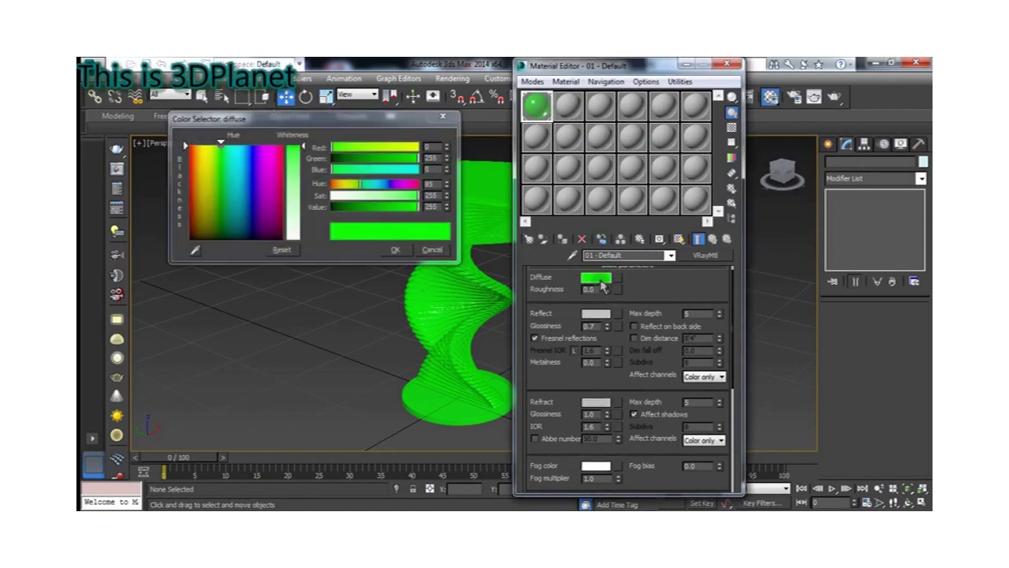
left_click_drag(418, 207, 354, 207)
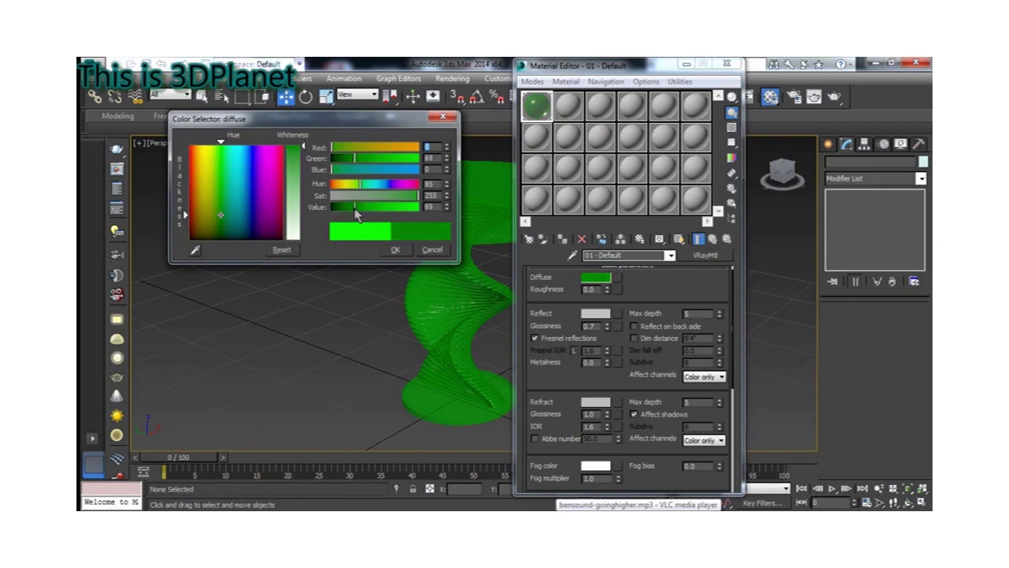
left_click(393, 251)
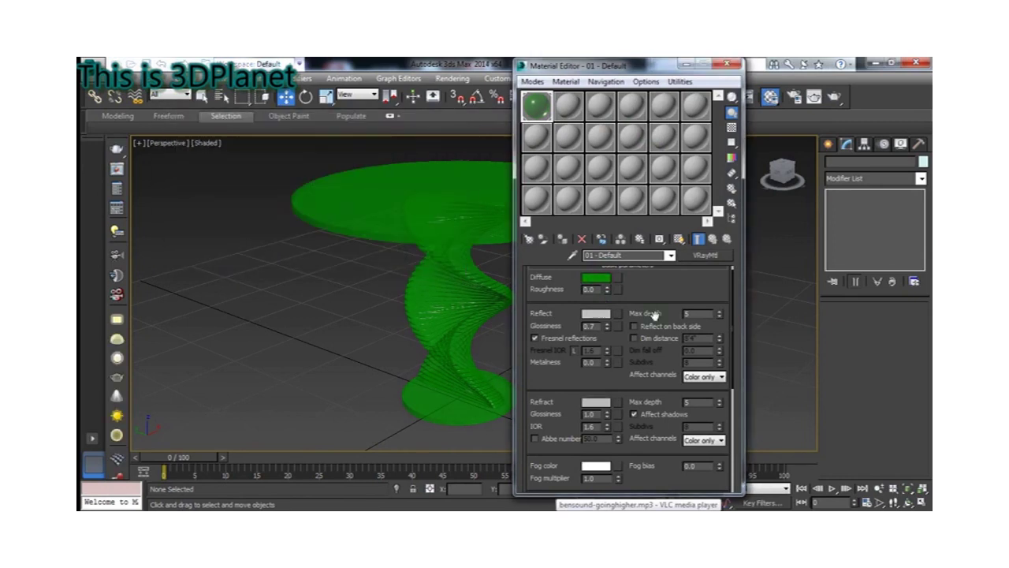
left_click(597, 404)
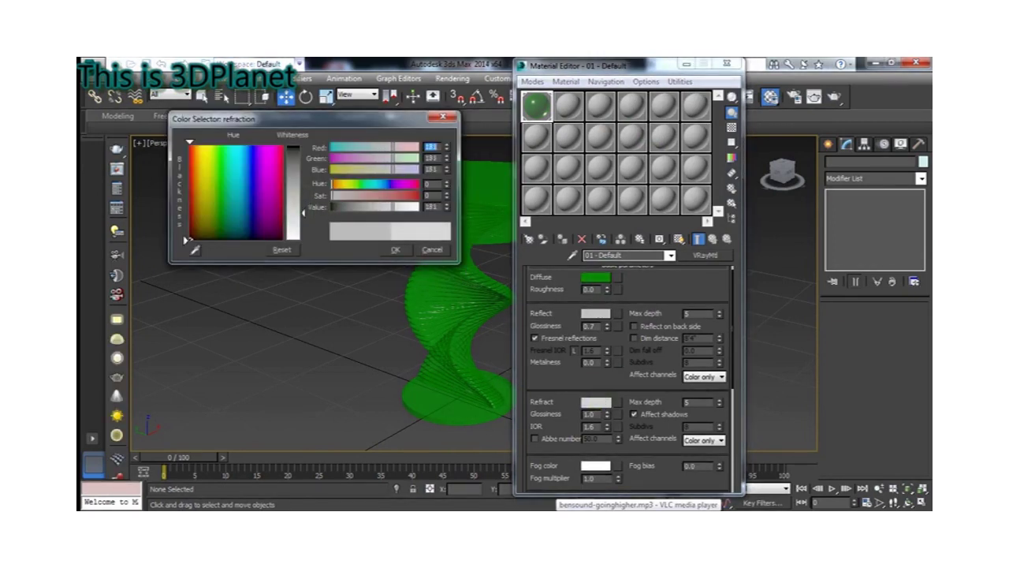
left_click_drag(302, 197, 303, 214)
left_click(395, 249)
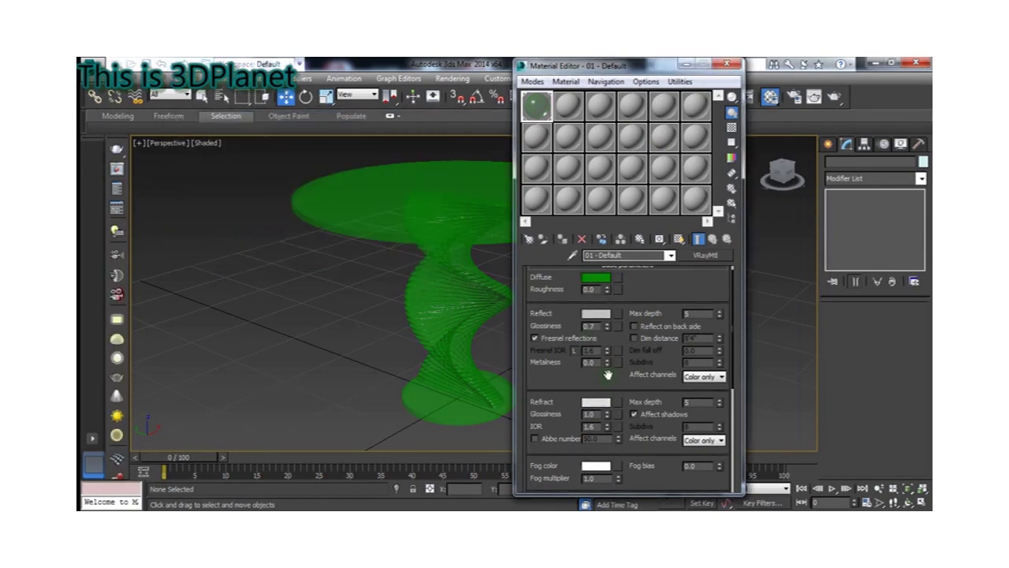
scroll(617, 380, "down", 2)
left_click_drag(602, 371, 536, 368)
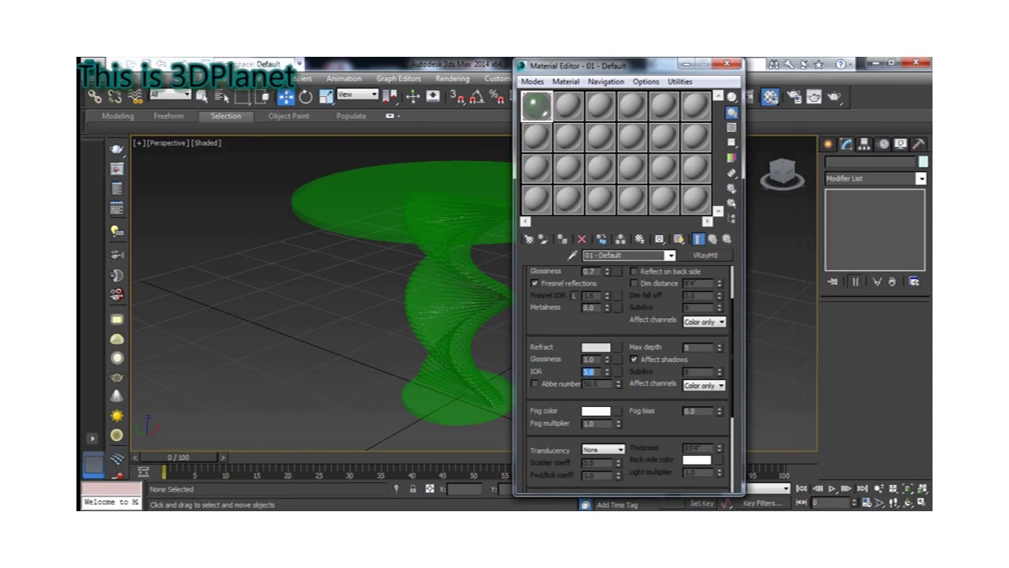
left_click(686, 65)
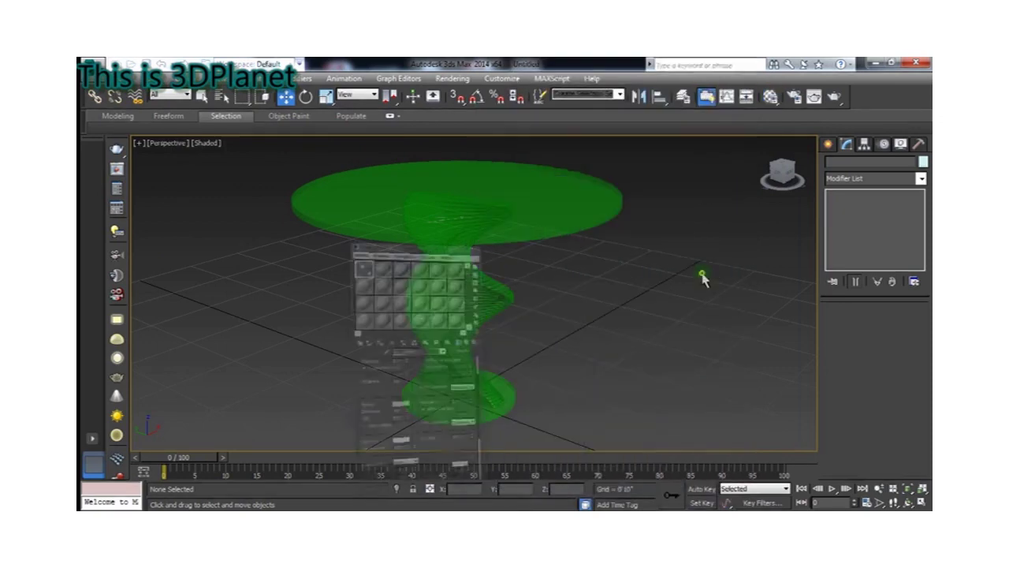
scroll(641, 255, "up", 3)
scroll(607, 244, "up", 3)
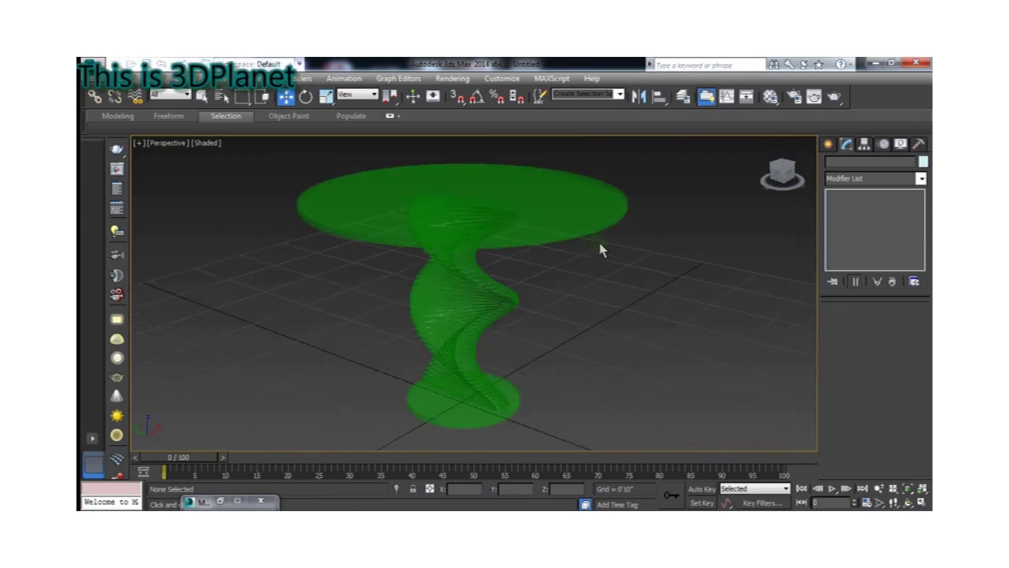
mouse_move(583, 228)
middle_mouse_down("alt")
mouse_move(603, 262)
mouse_move(620, 260)
middle_mouse_up("alt")
middle_click_drag(716, 243, 700, 244)
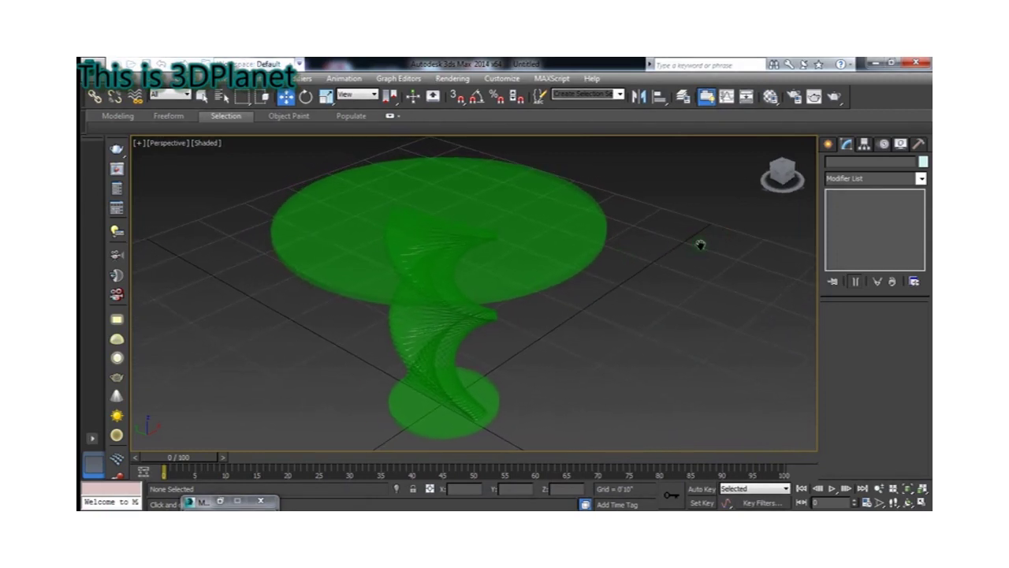